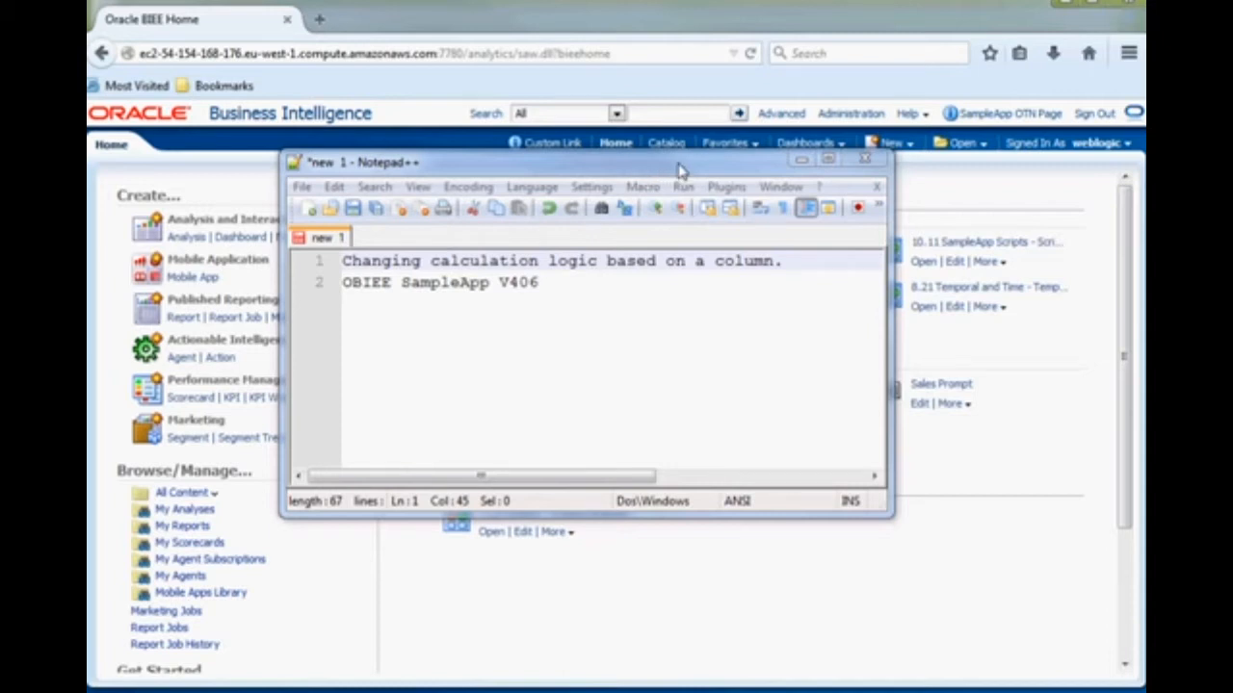
- Switch to the Oracle BI home page in the browser and create a new analysis on the A - Sample Sales subject area
left_click(714, 27)
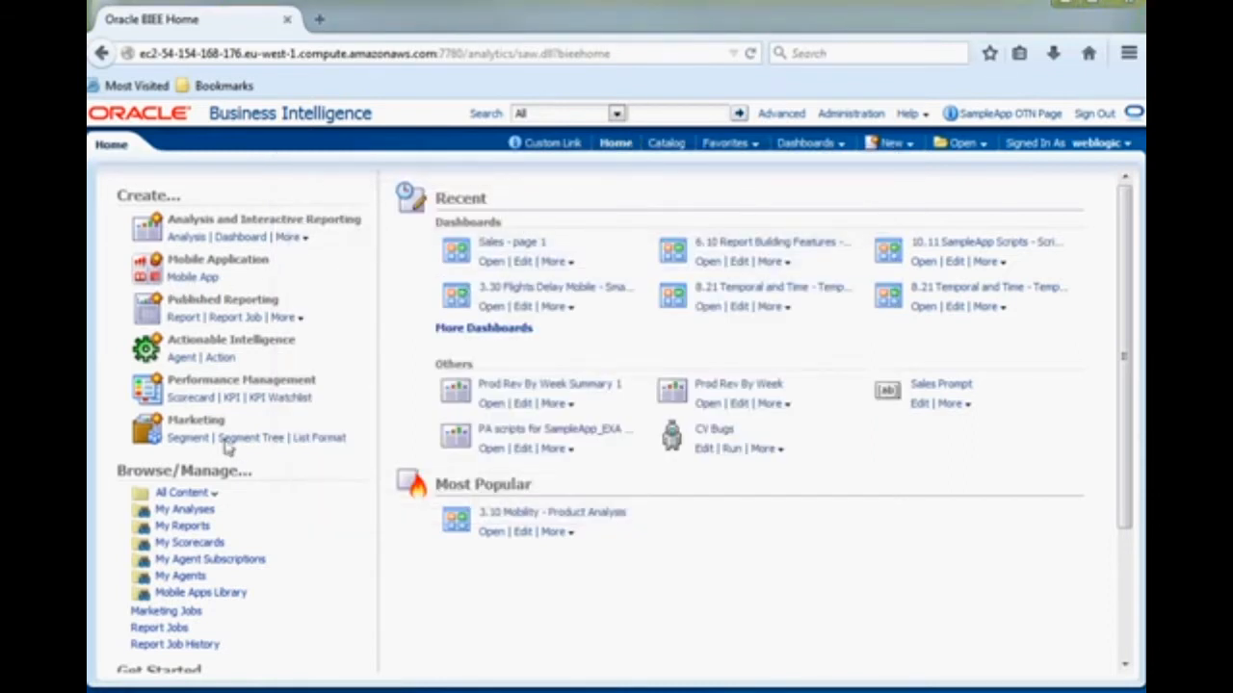
left_click(895, 145)
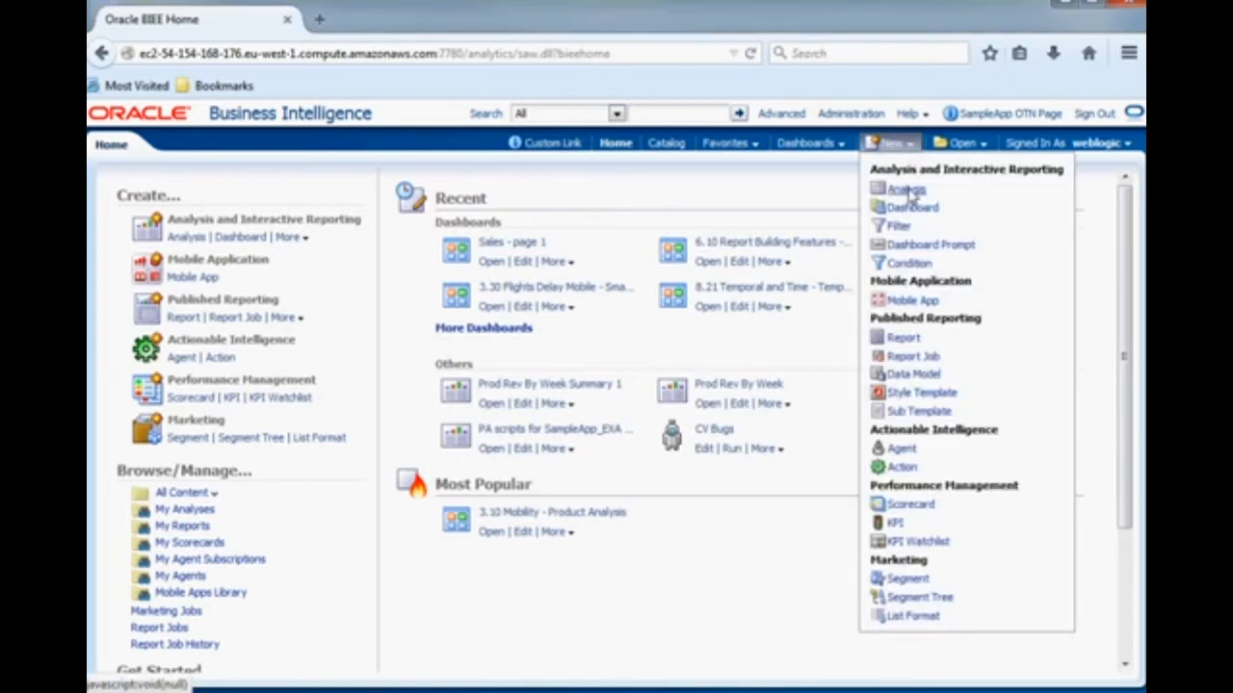
left_click(908, 189)
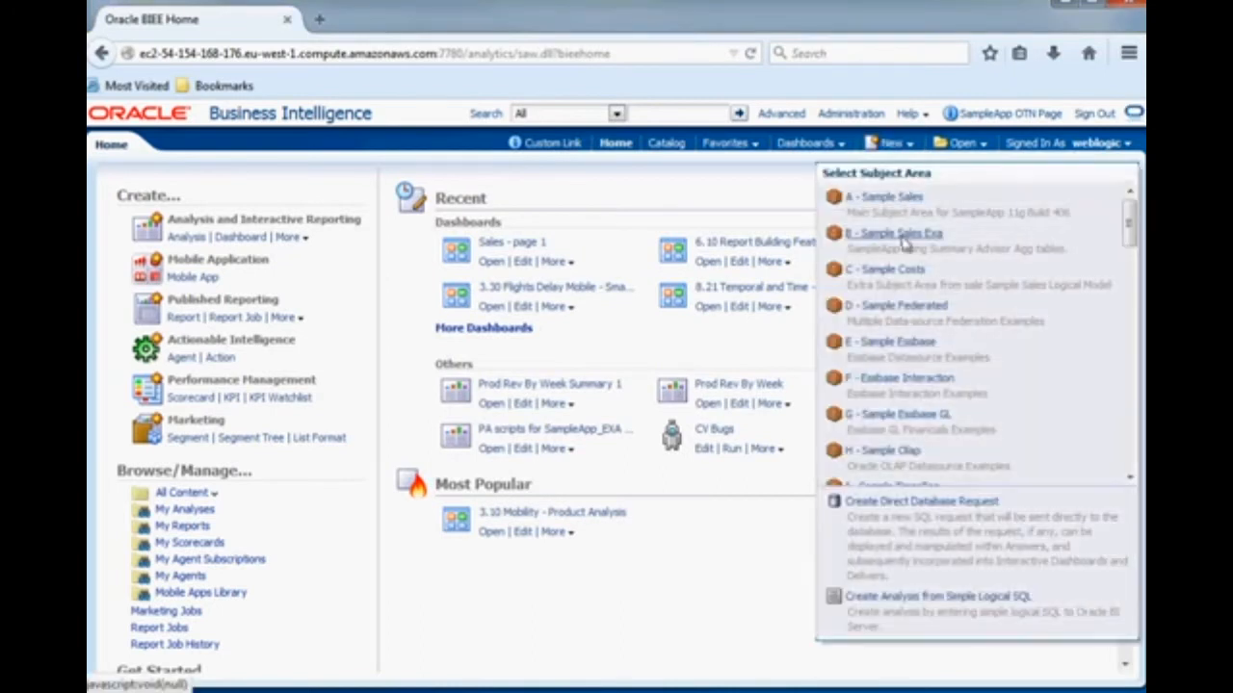
left_click(910, 199)
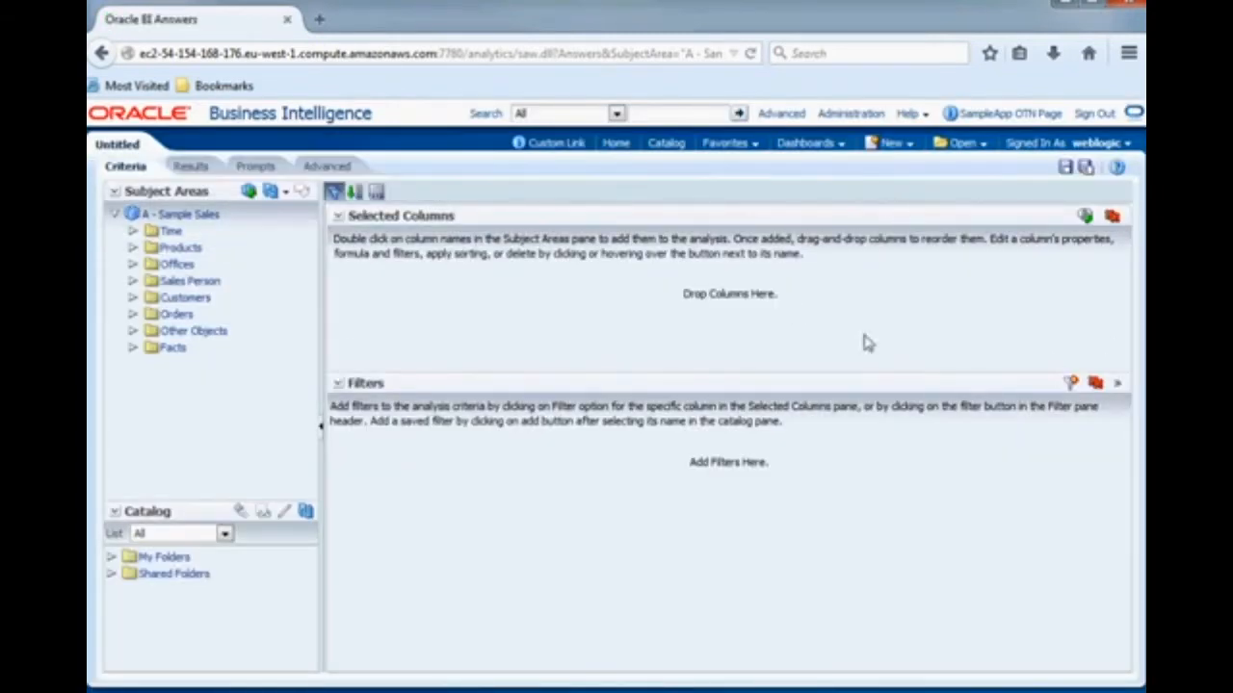
- Add T03 Per Name Qtr from Time, plus P2 Product Type and P1 Product from Products, to the analysis columns
left_click(133, 232)
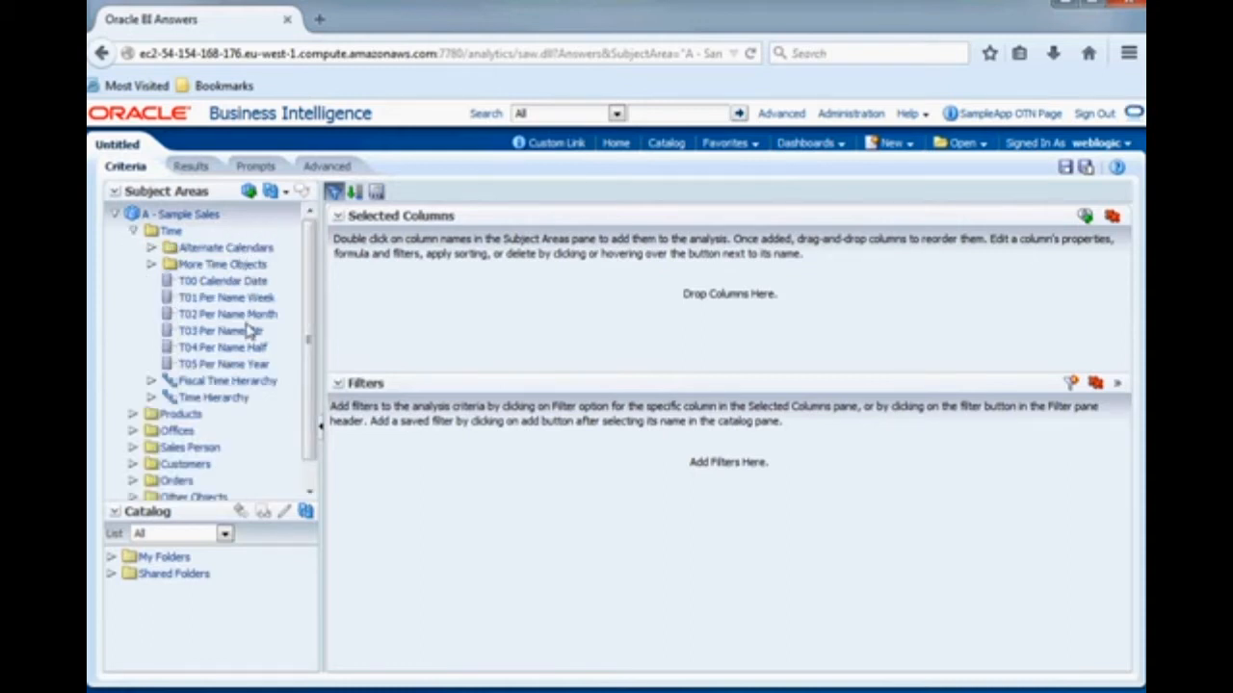
left_click_drag(246, 332, 458, 329)
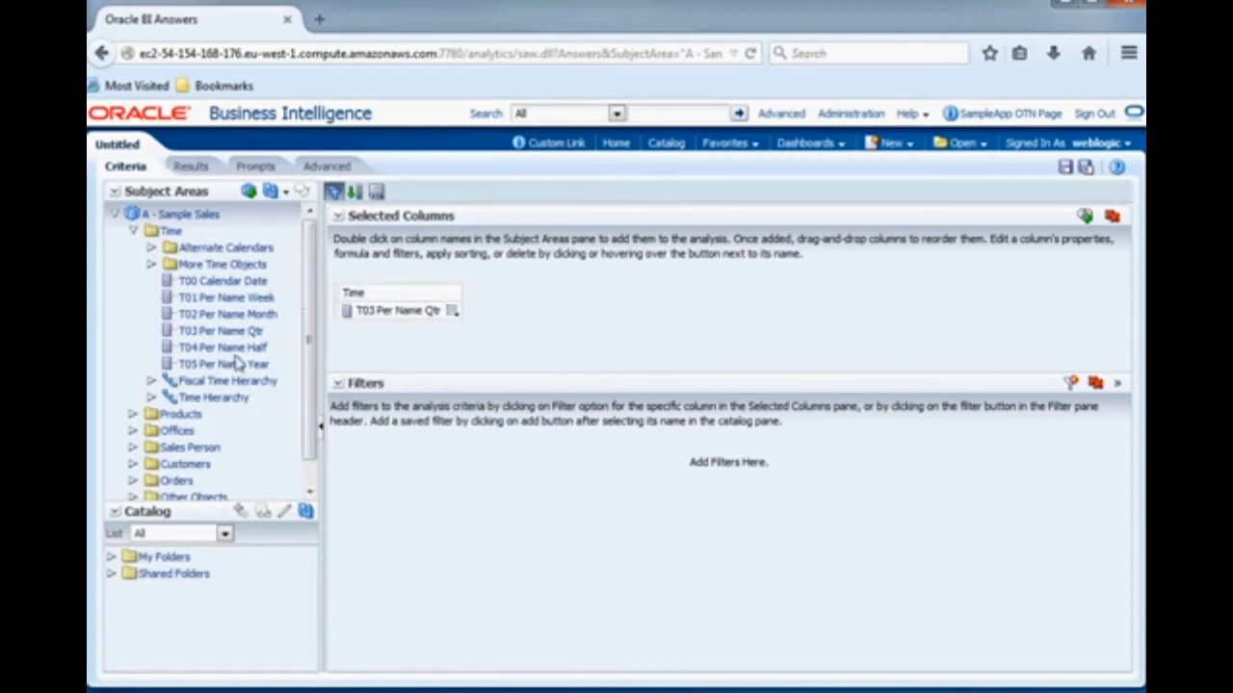
left_click(133, 414)
left_click_drag(310, 300, 308, 395)
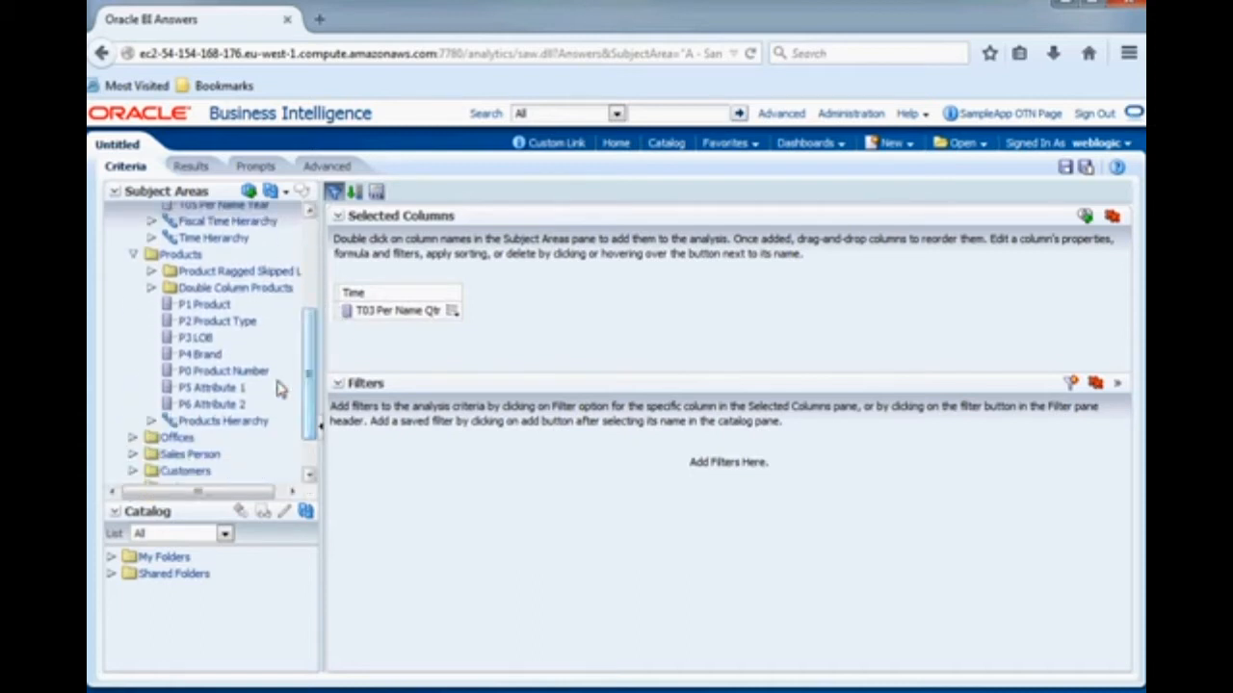
left_click_drag(190, 328, 510, 326)
left_click_drag(200, 304, 607, 327)
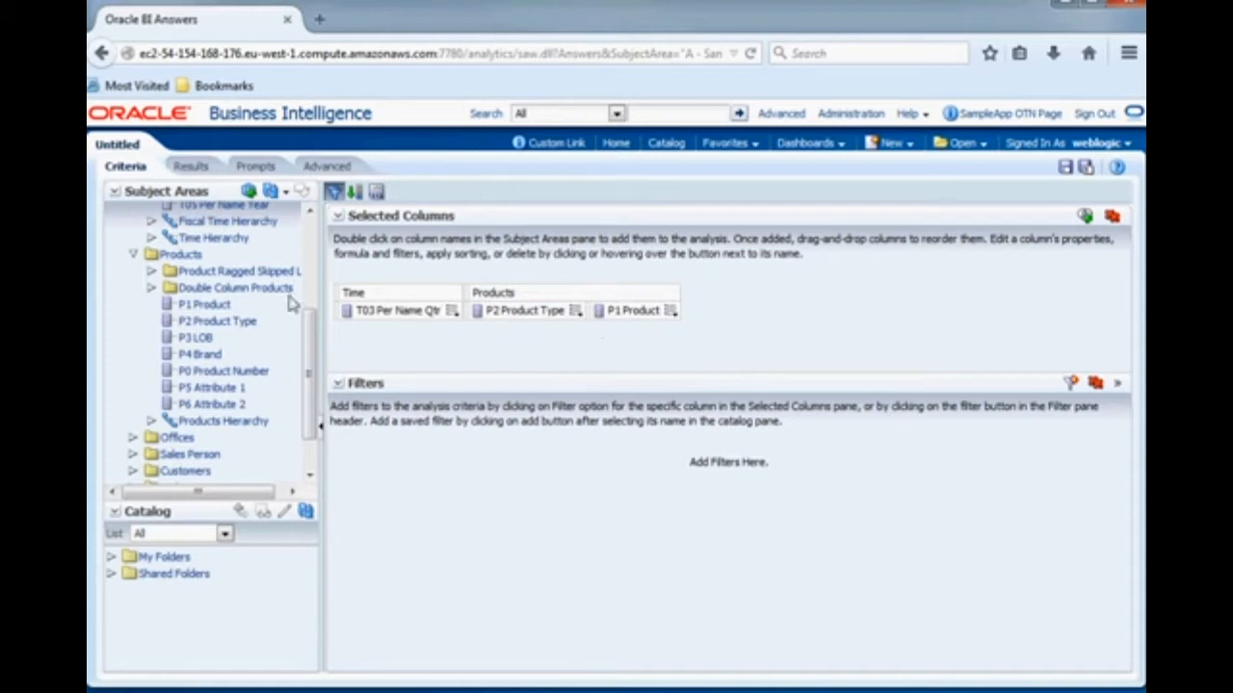
- Add the 2- Billed Quantity measure from Base Facts to the analysis three times, after the product columns
left_click(135, 256)
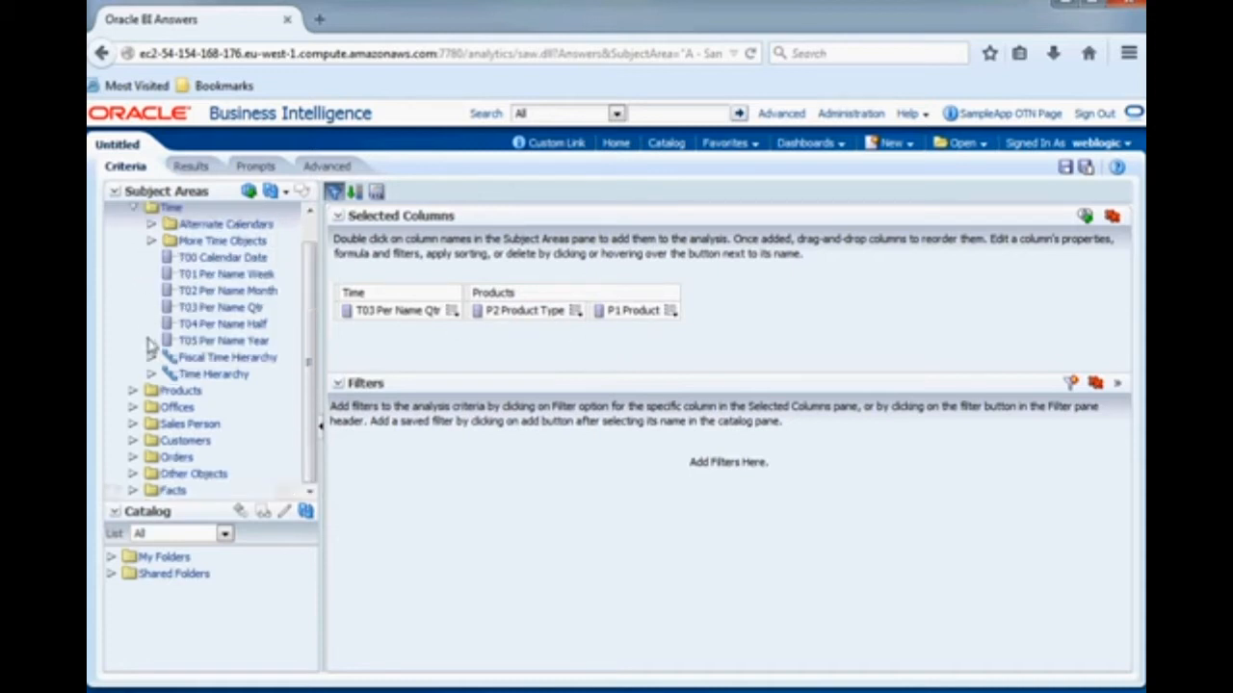
left_click(133, 208)
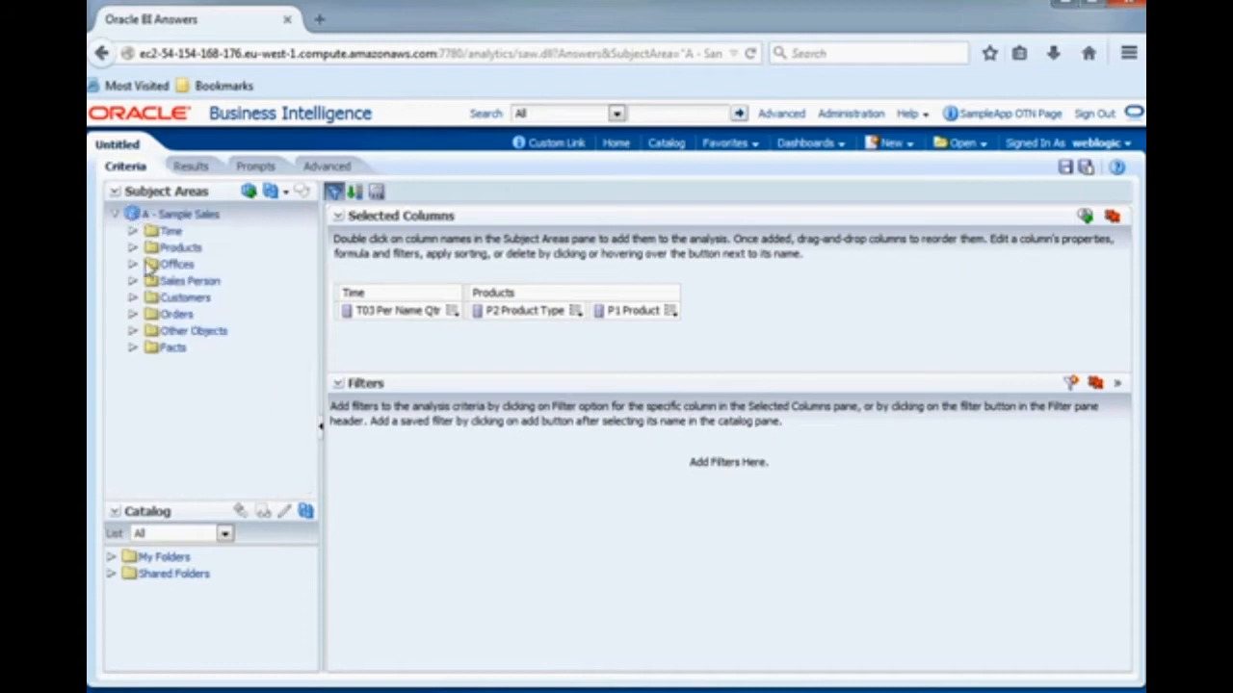
left_click(132, 348)
left_click(151, 364)
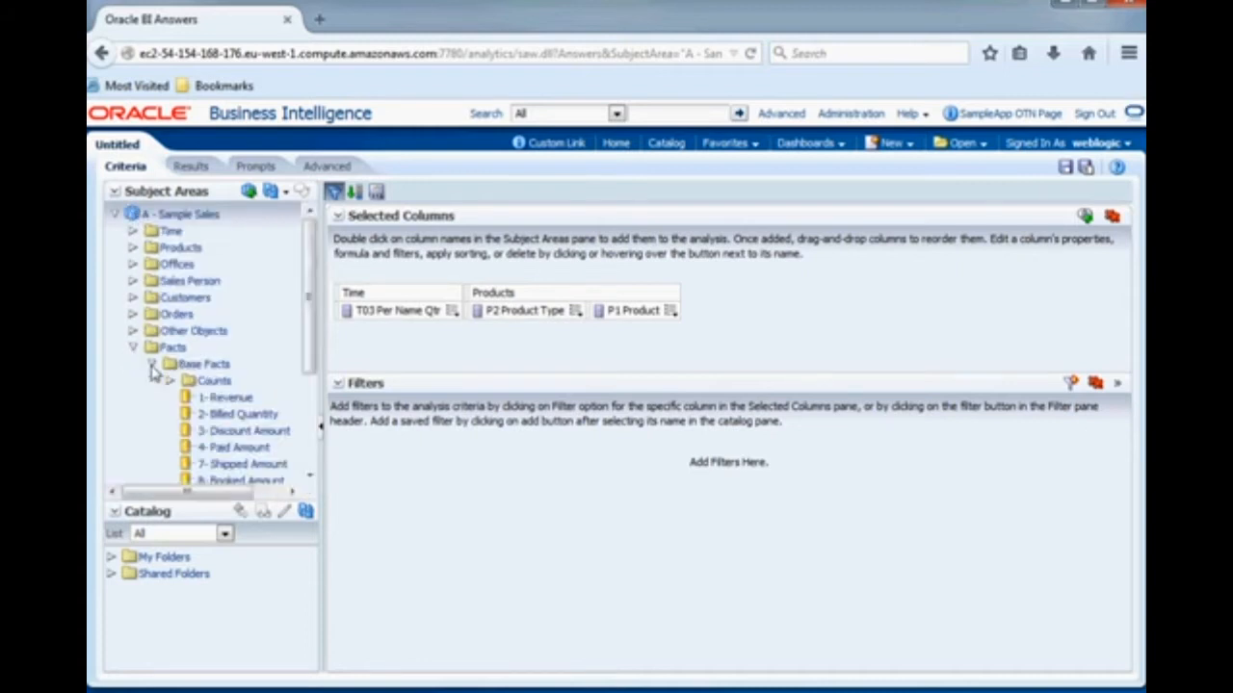
left_click_drag(220, 412, 708, 331)
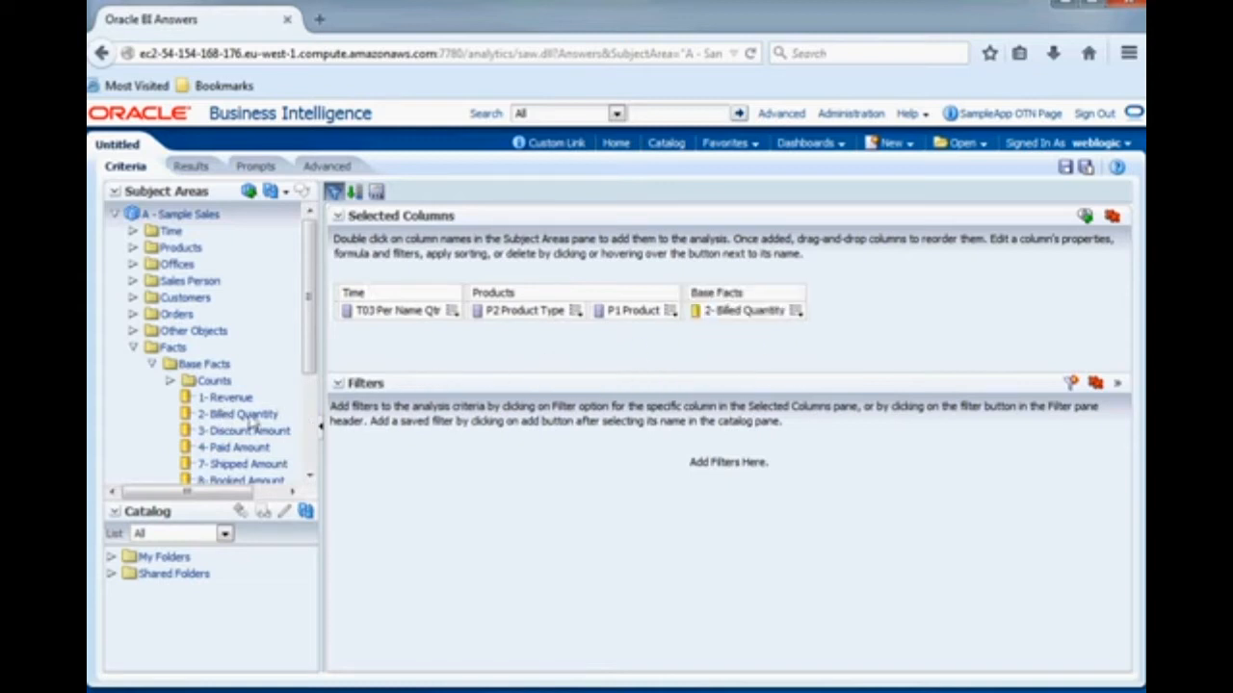
left_click_drag(270, 414, 818, 325)
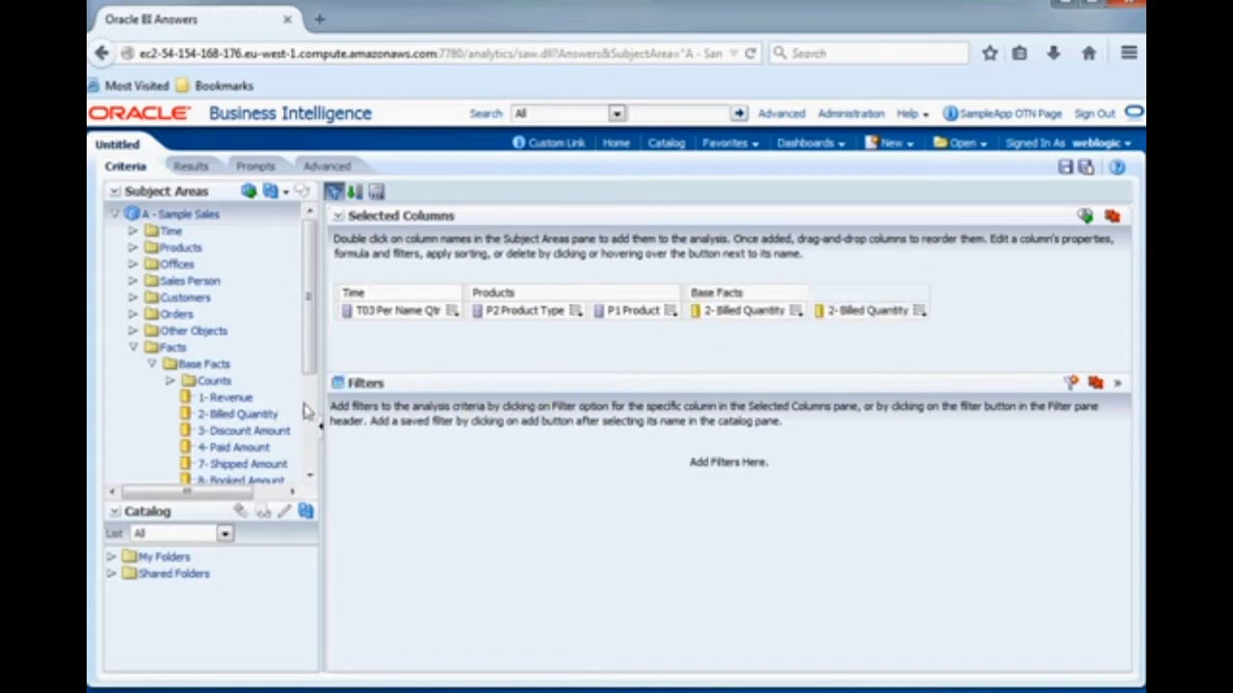
left_click_drag(206, 416, 877, 330)
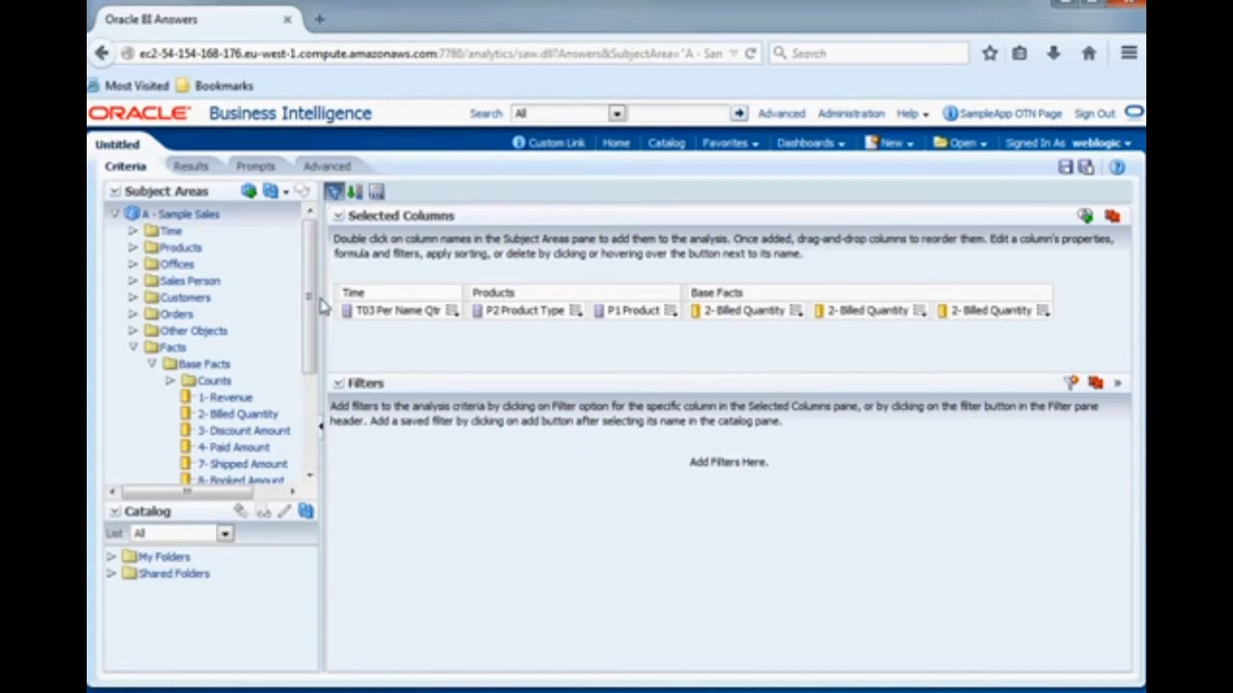
- Filter the T03 Per Name Qtr column so that it is equal to 2012 Q1
left_click(452, 313)
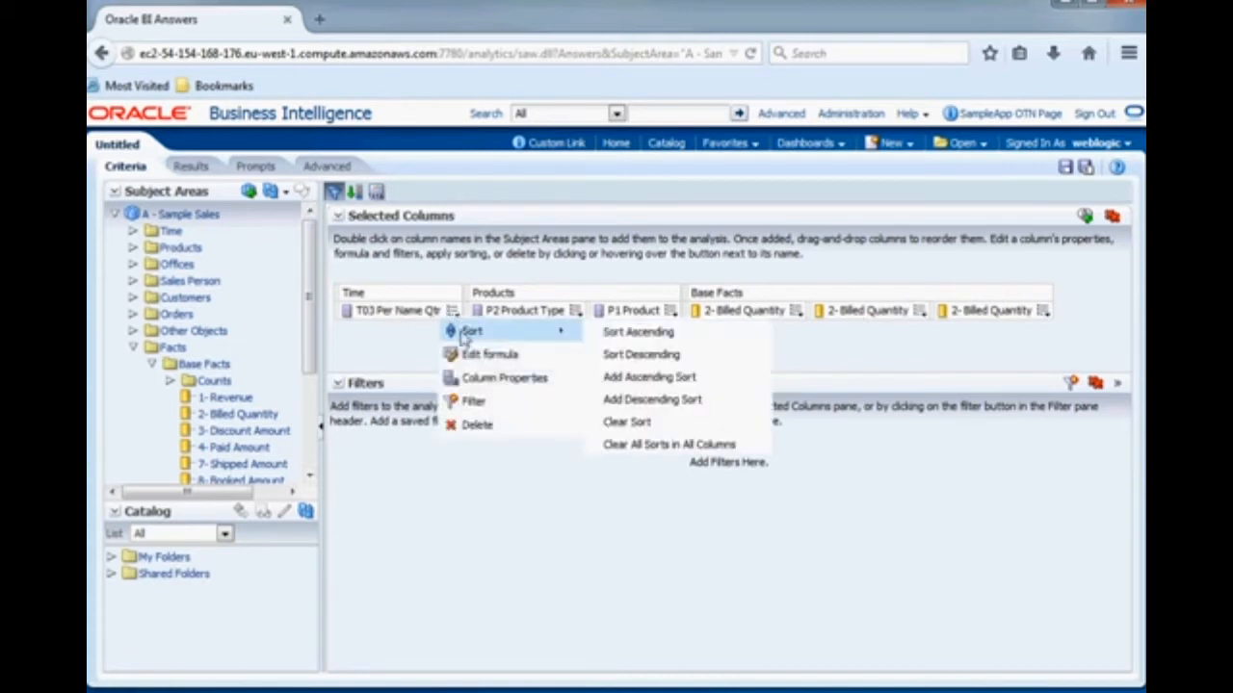
left_click(472, 402)
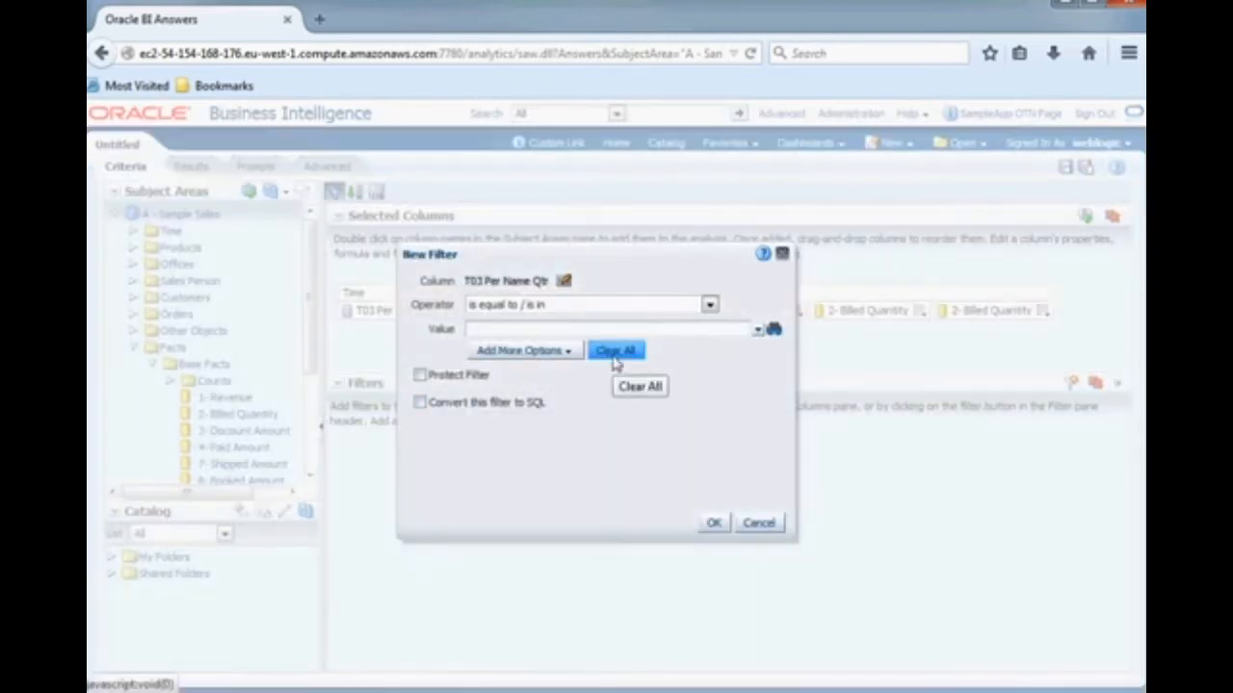
left_click(757, 332)
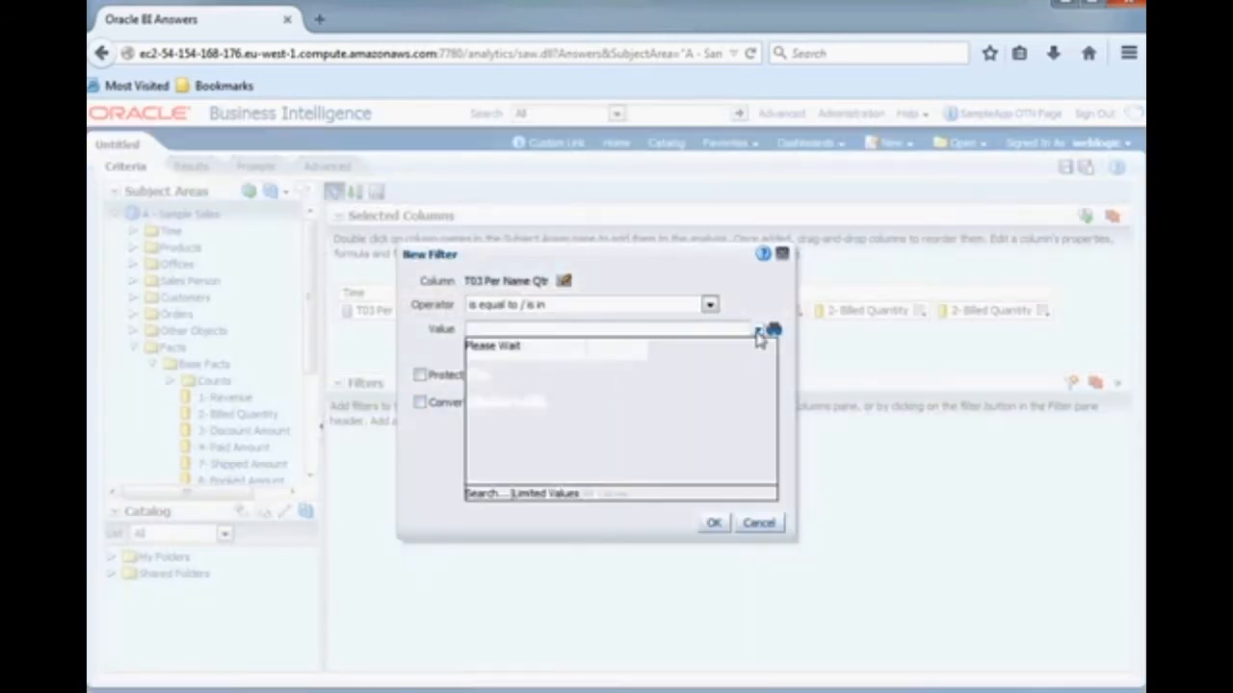
left_click_drag(772, 369, 769, 470)
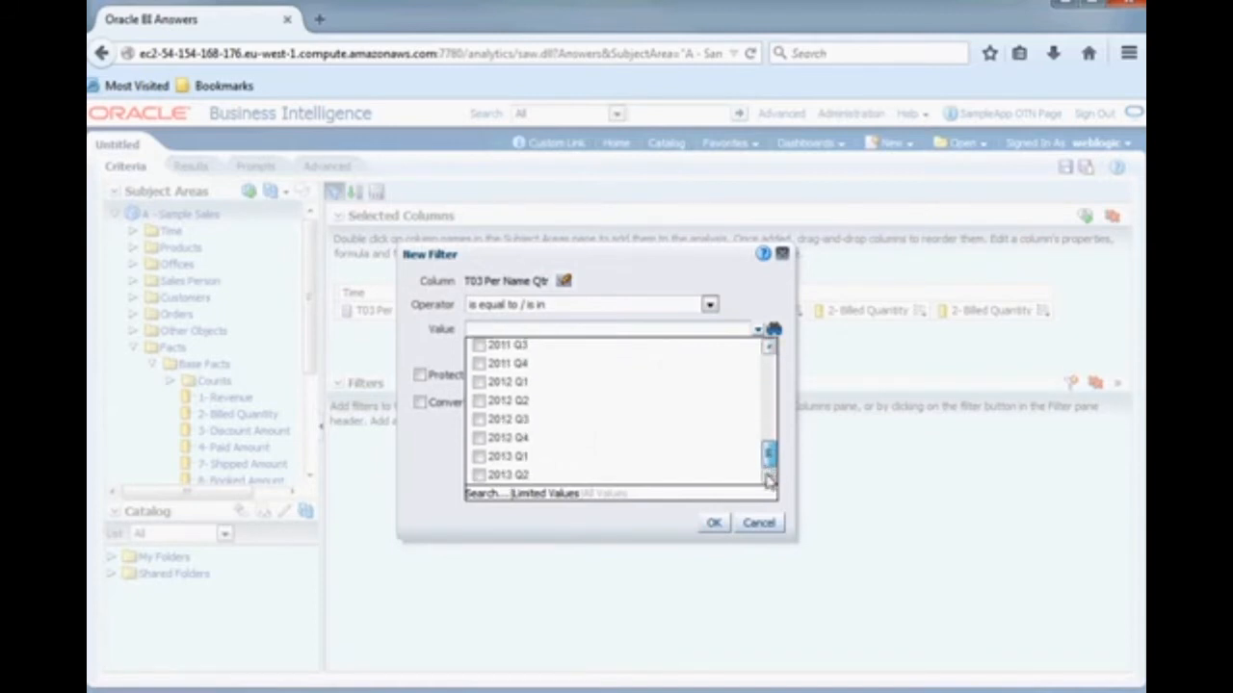
left_click(479, 382)
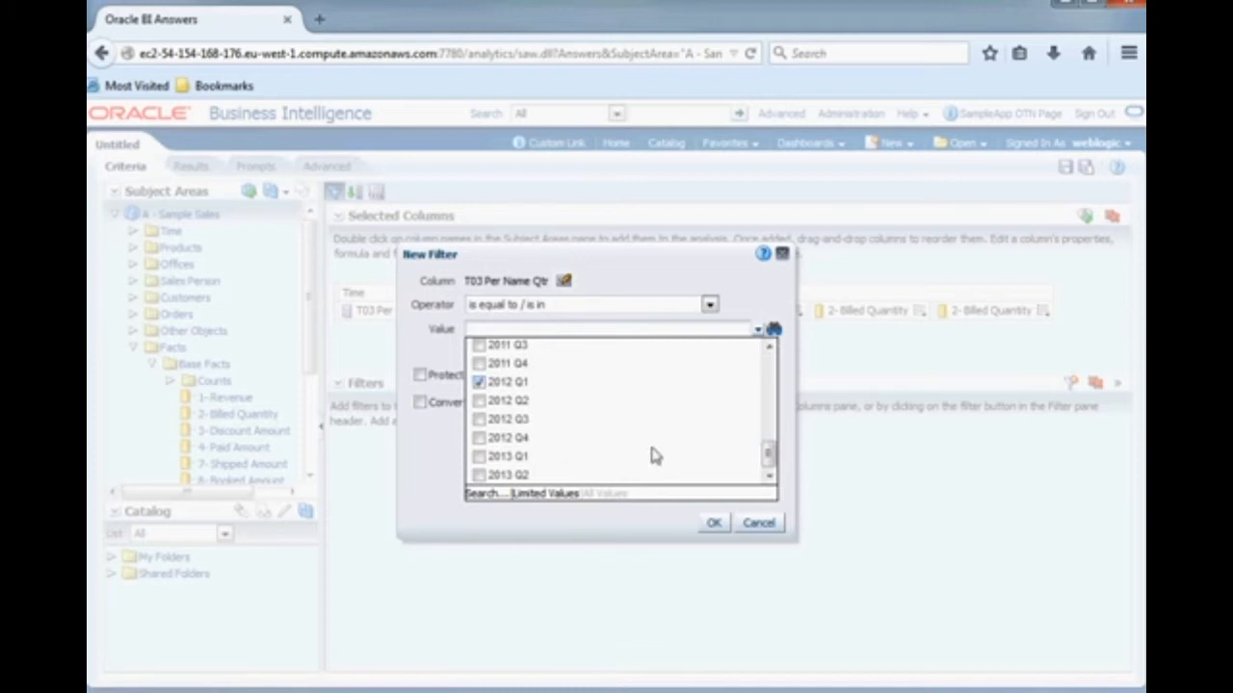
left_click(718, 523)
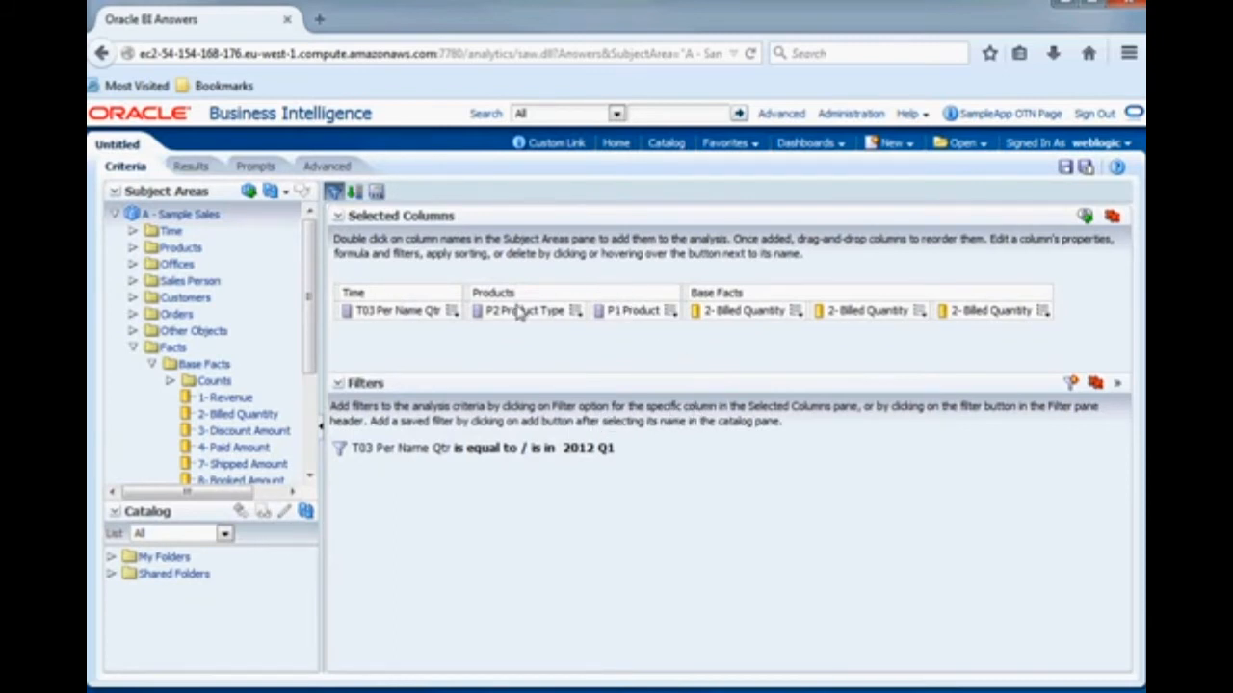
- Filter the P2 Product Type column to the values Audio, Camera and Cell Phones
mouse_move(576, 318)
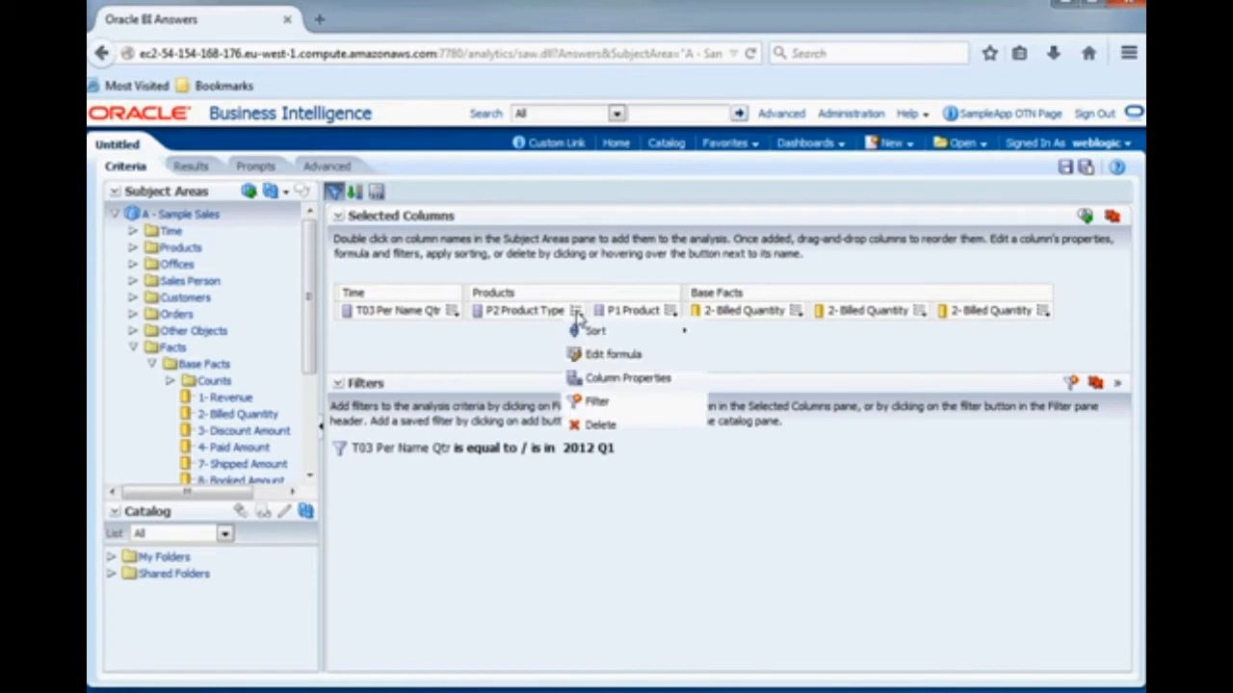
left_click(594, 404)
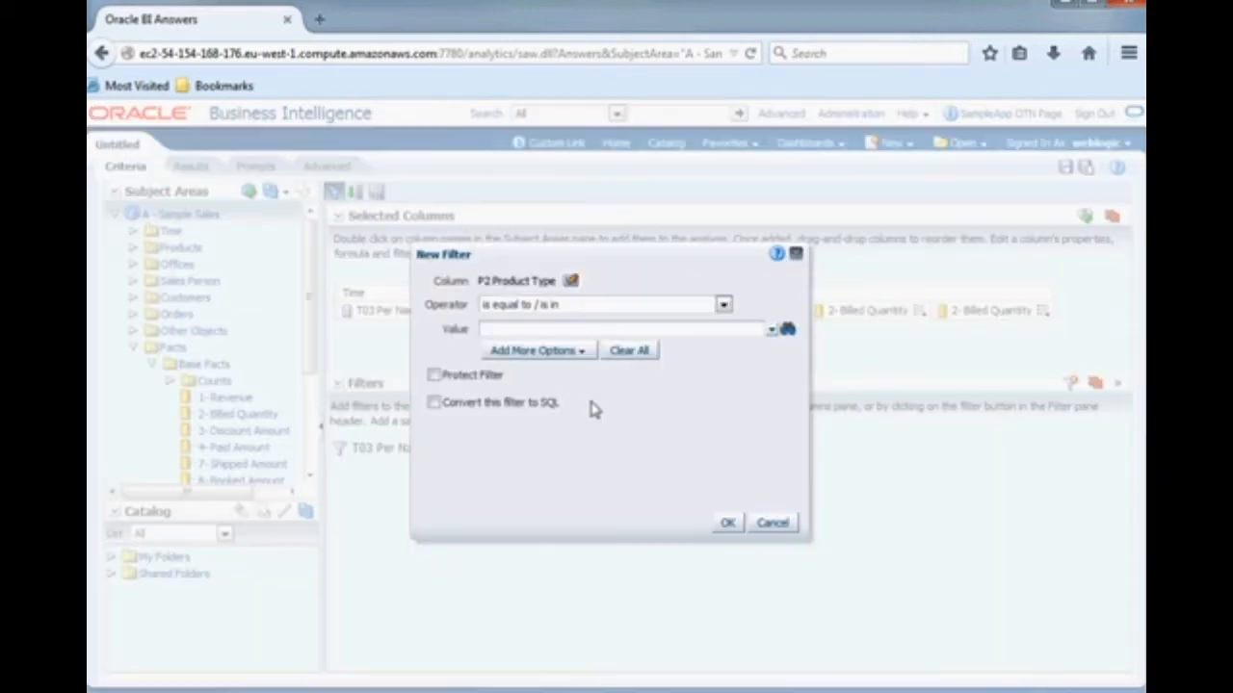
left_click(772, 331)
left_click(493, 386)
left_click(492, 405)
left_click(727, 523)
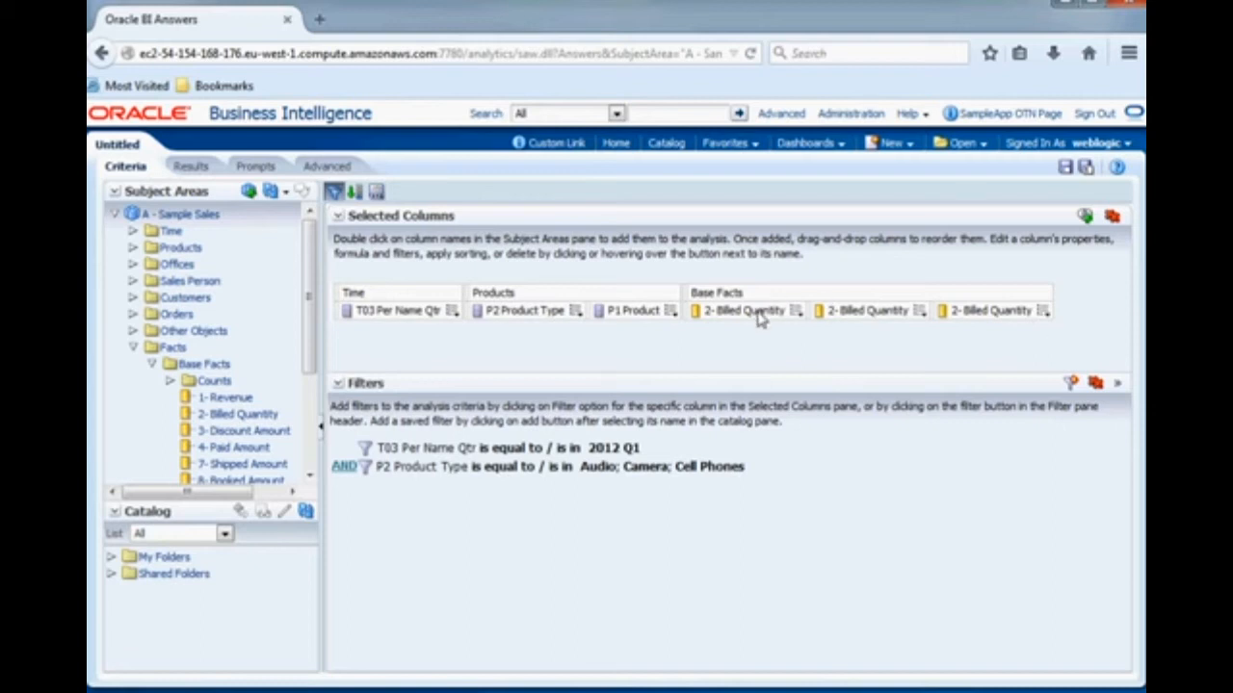
- Wrap the second 2- Billed Quantity column's formula in the Avg aggregate function
left_click(920, 312)
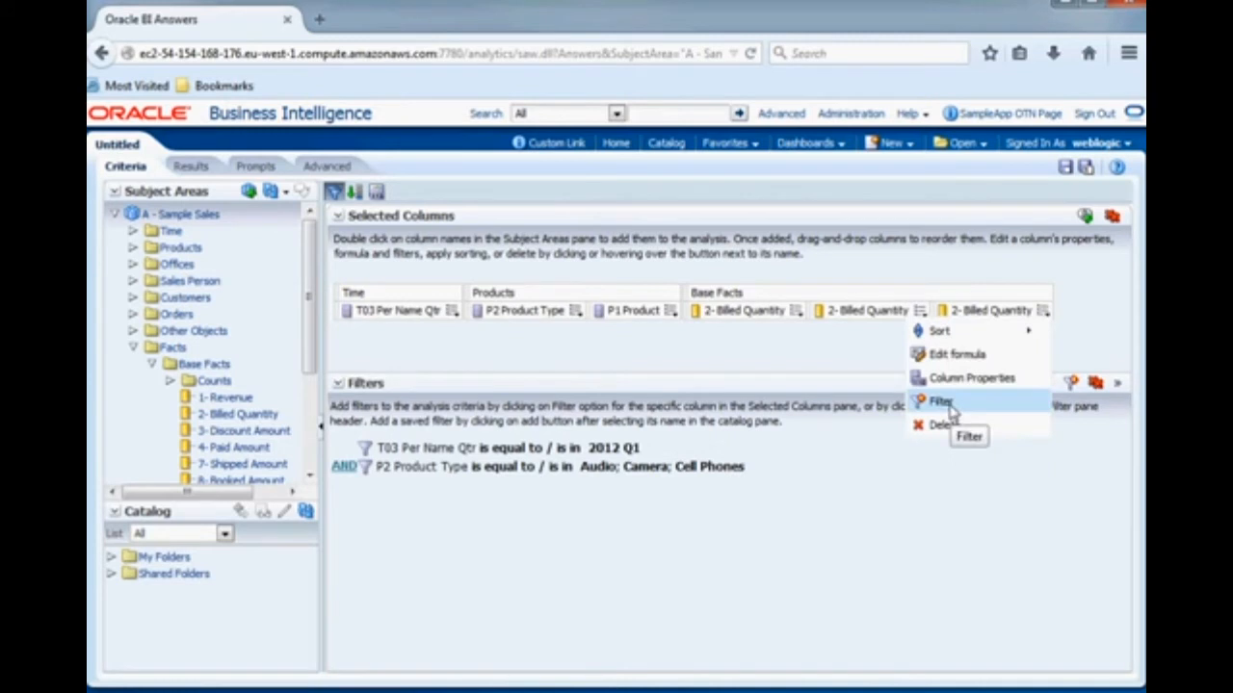
left_click(954, 355)
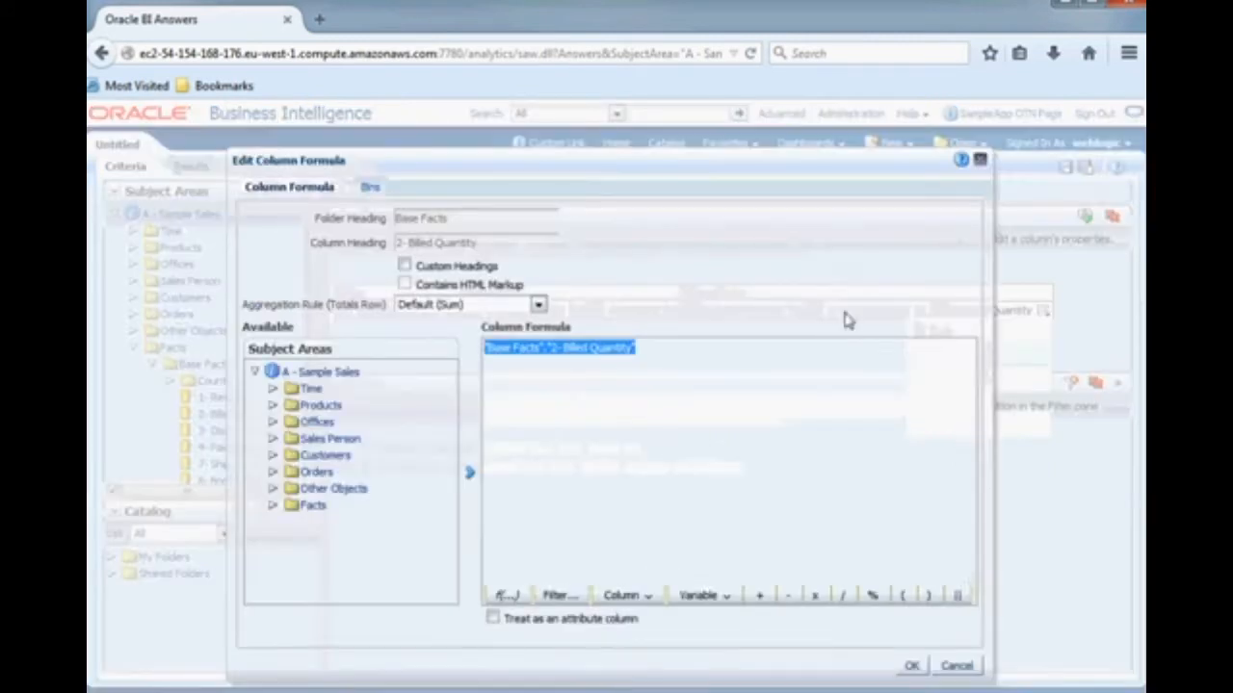
left_click(507, 596)
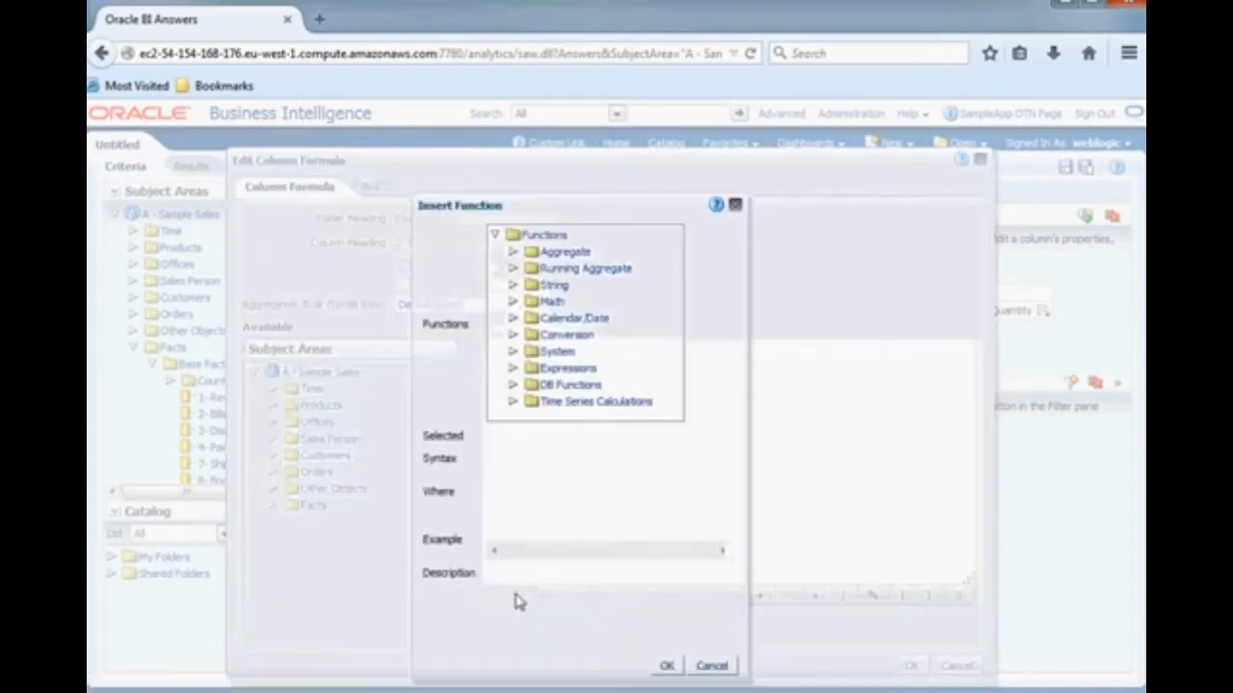
left_click(513, 253)
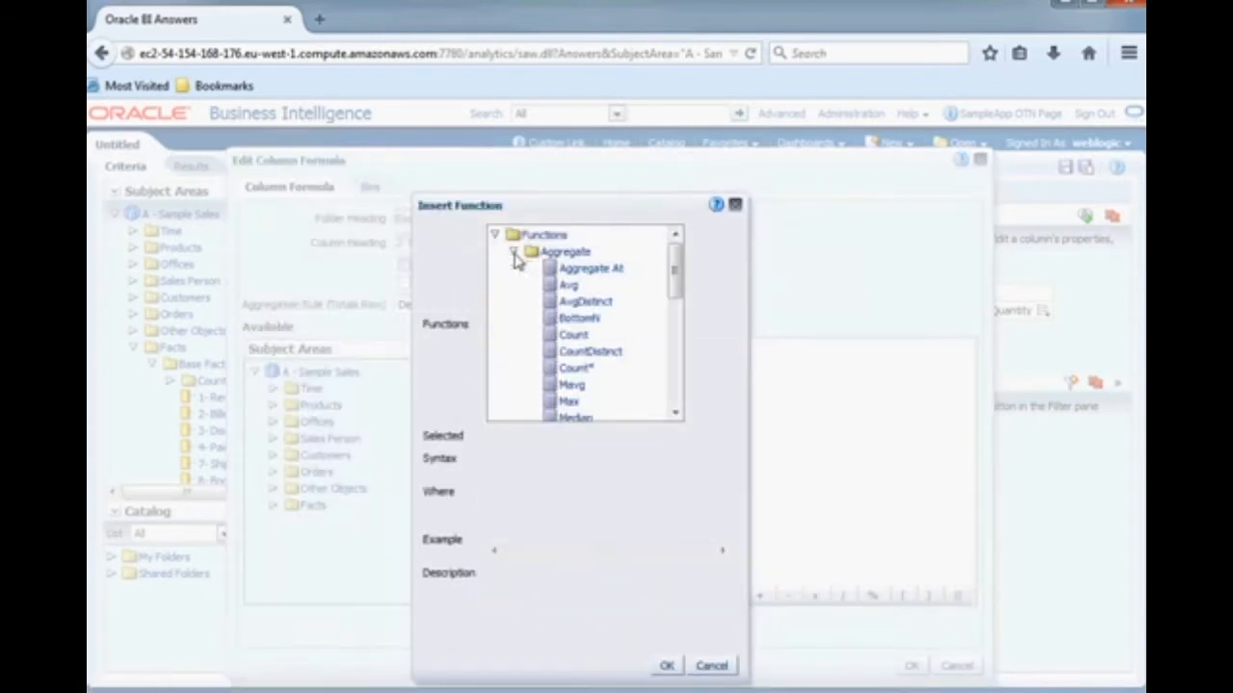
double_click(566, 284)
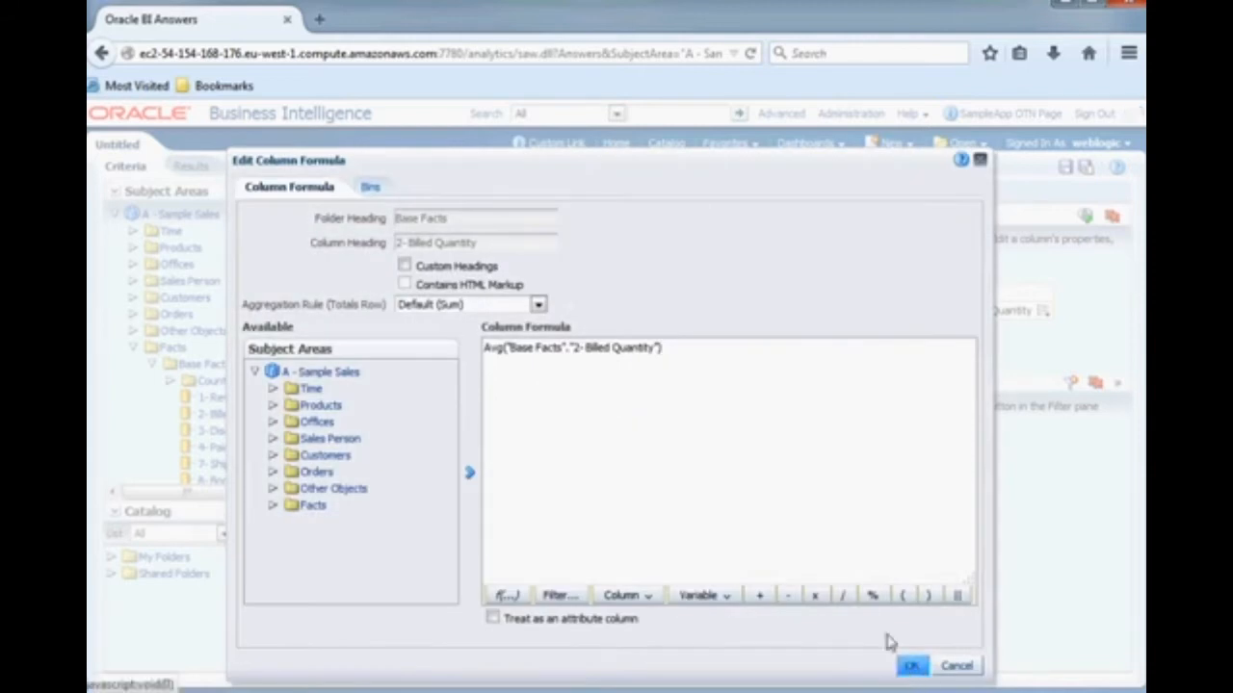
left_click(911, 665)
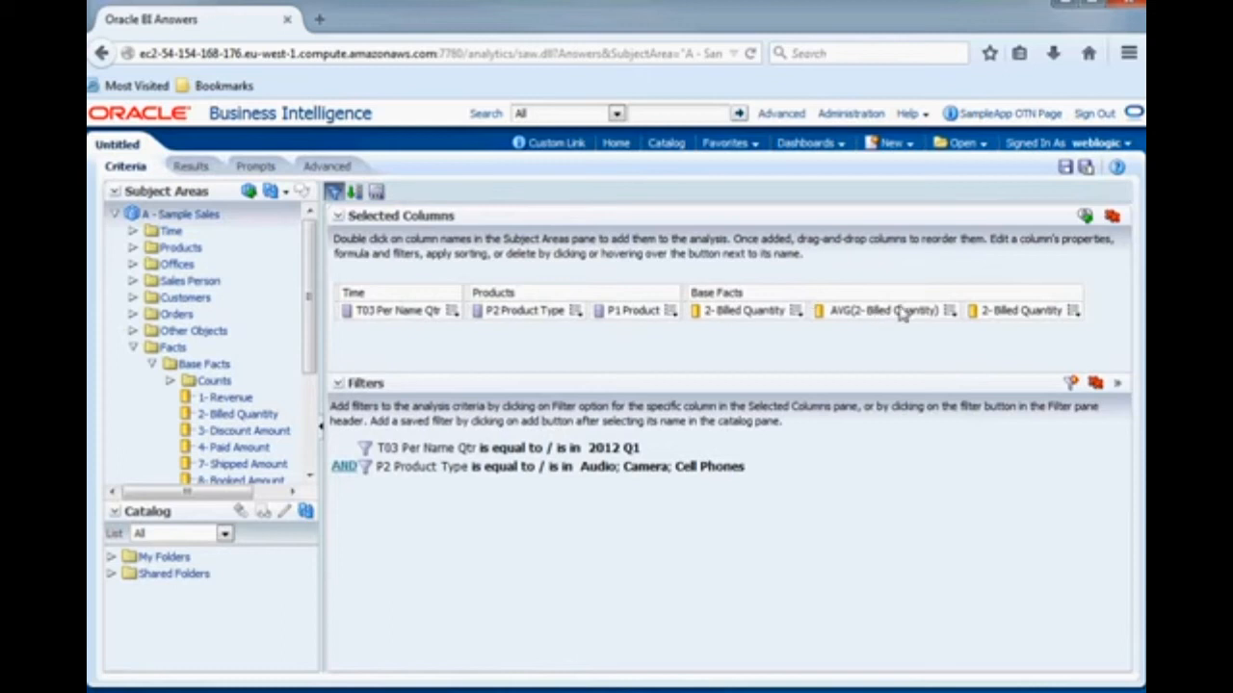
- Wrap the last 2- Billed Quantity column's formula in the Median aggregate function and display the analysis results
left_click(1073, 310)
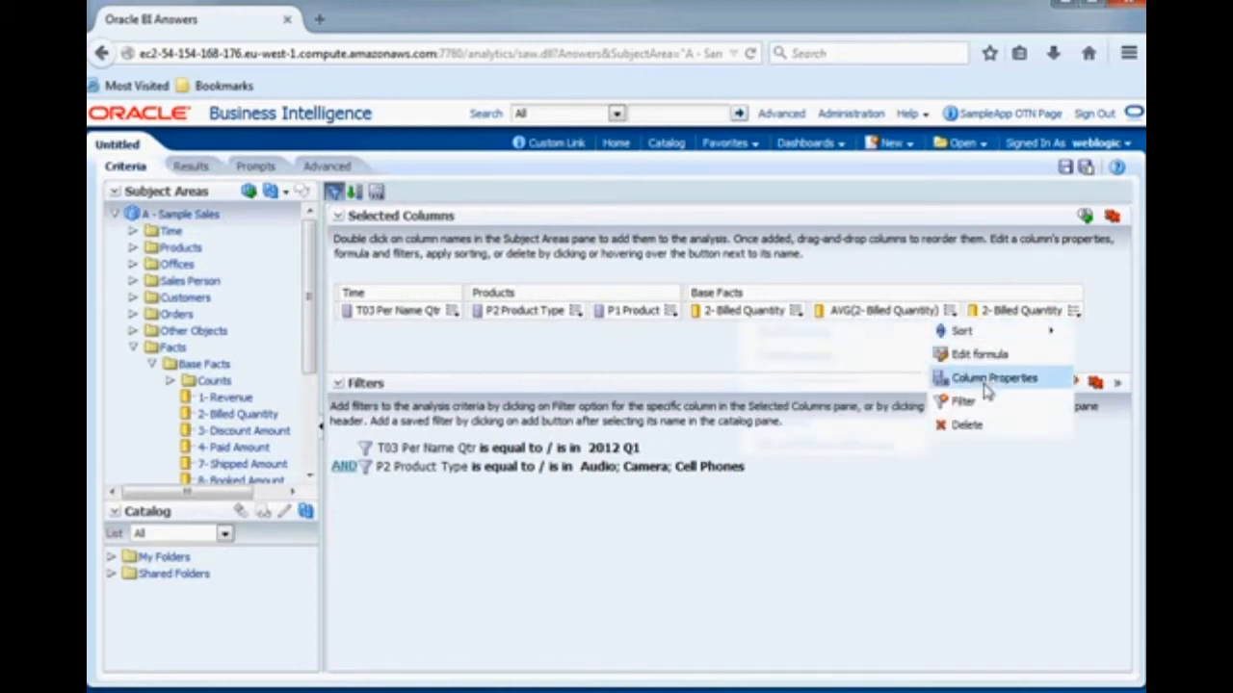
left_click(978, 355)
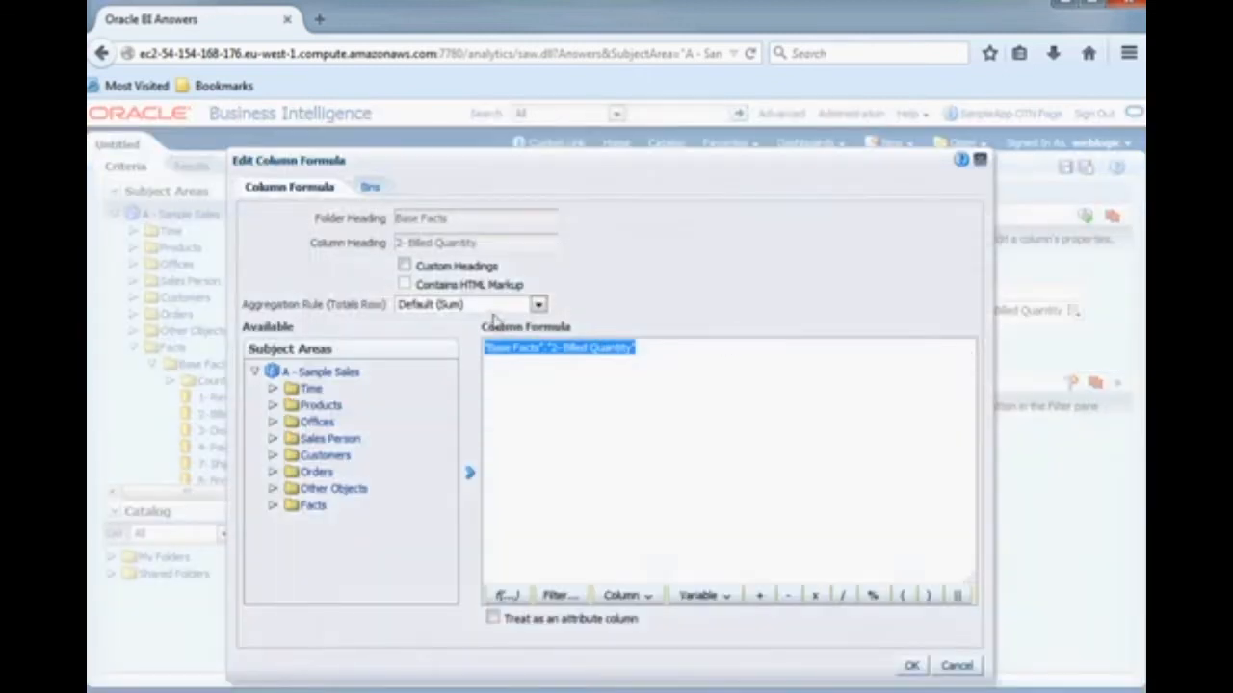
left_click(506, 596)
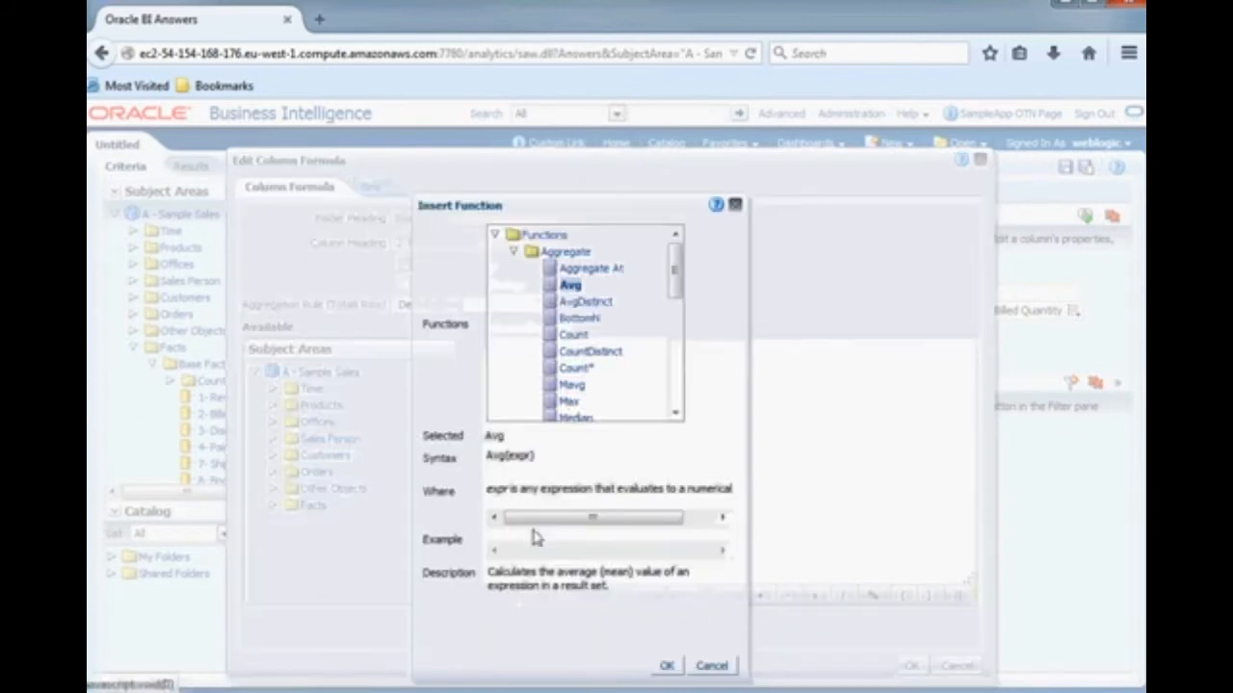
left_click_drag(674, 256, 676, 307)
double_click(574, 324)
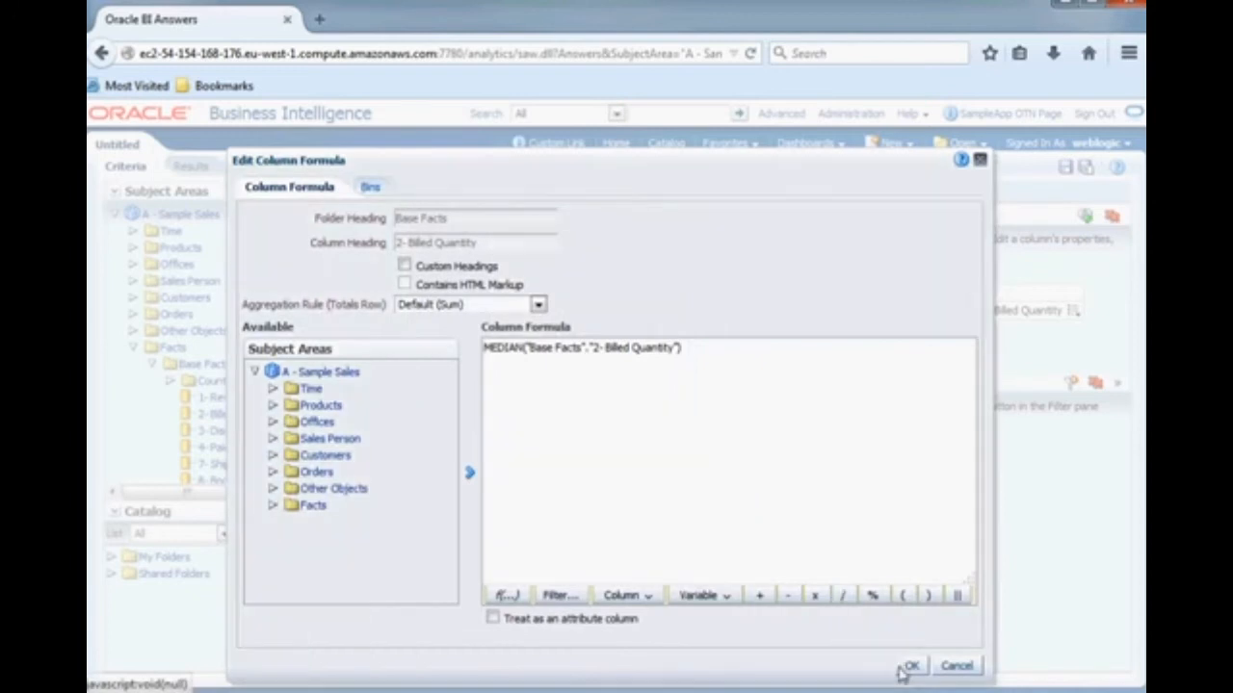
left_click(911, 666)
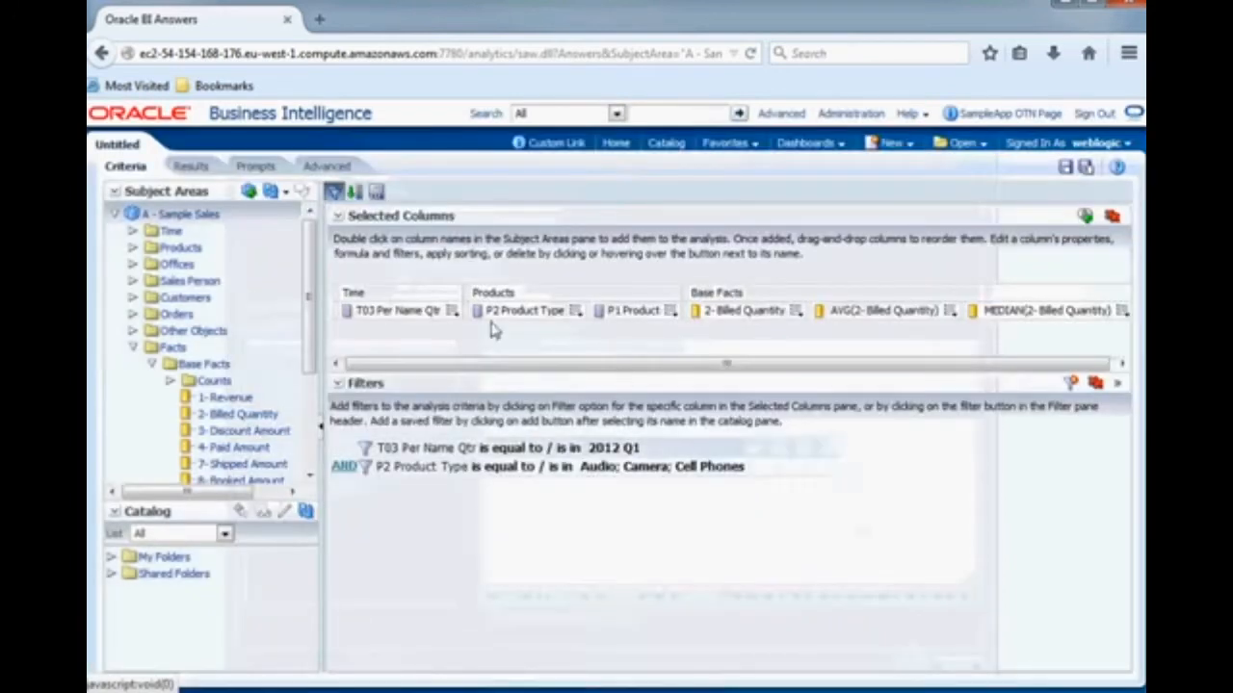
left_click(202, 166)
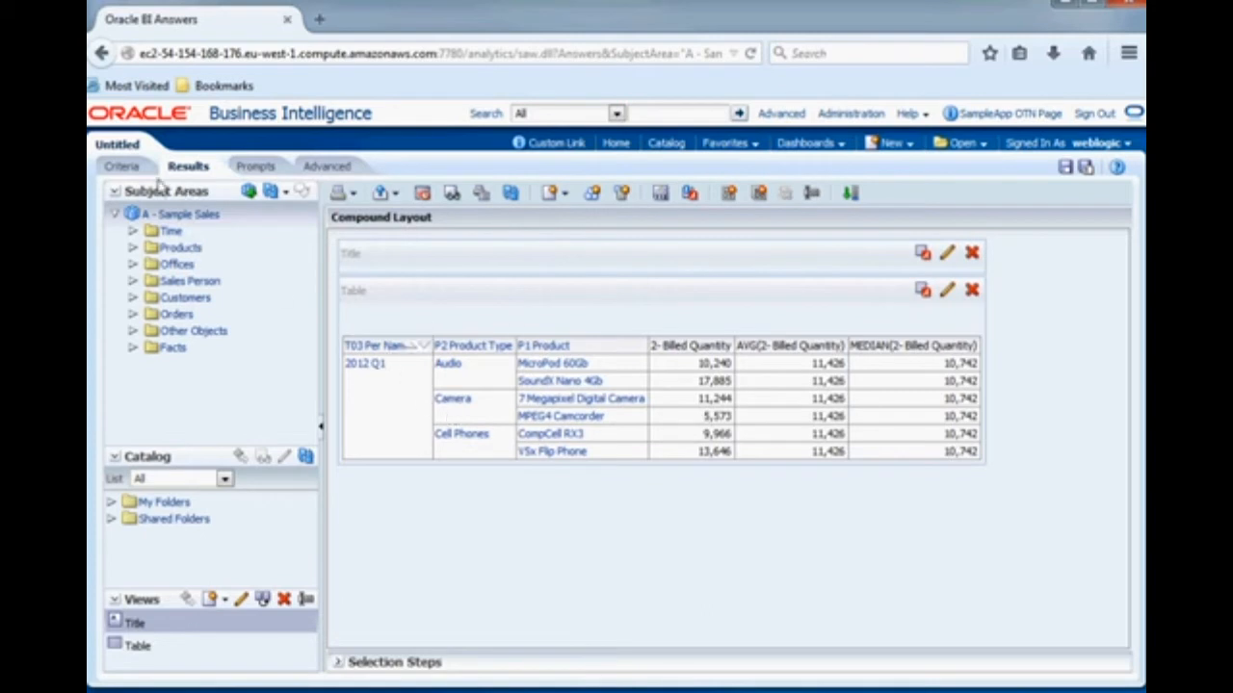
- Add another 2- Billed Quantity column at the end of the analysis criteria and open its formula for editing
left_click(123, 168)
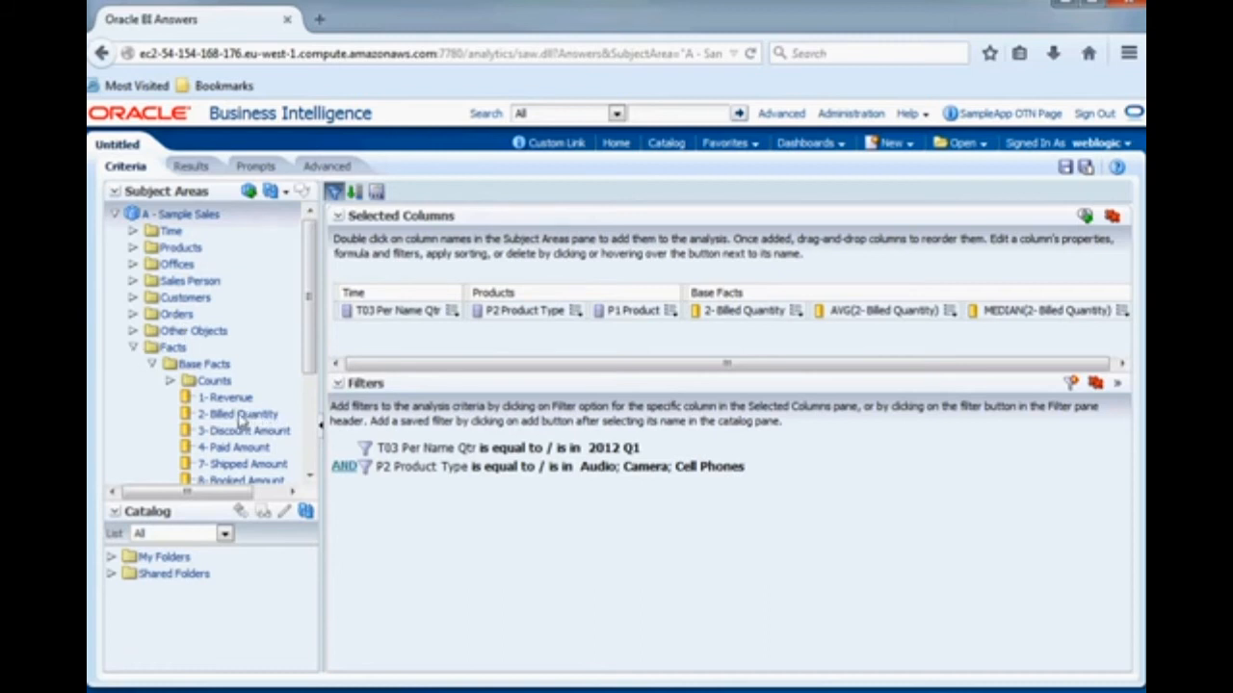
left_click_drag(236, 416, 1108, 321)
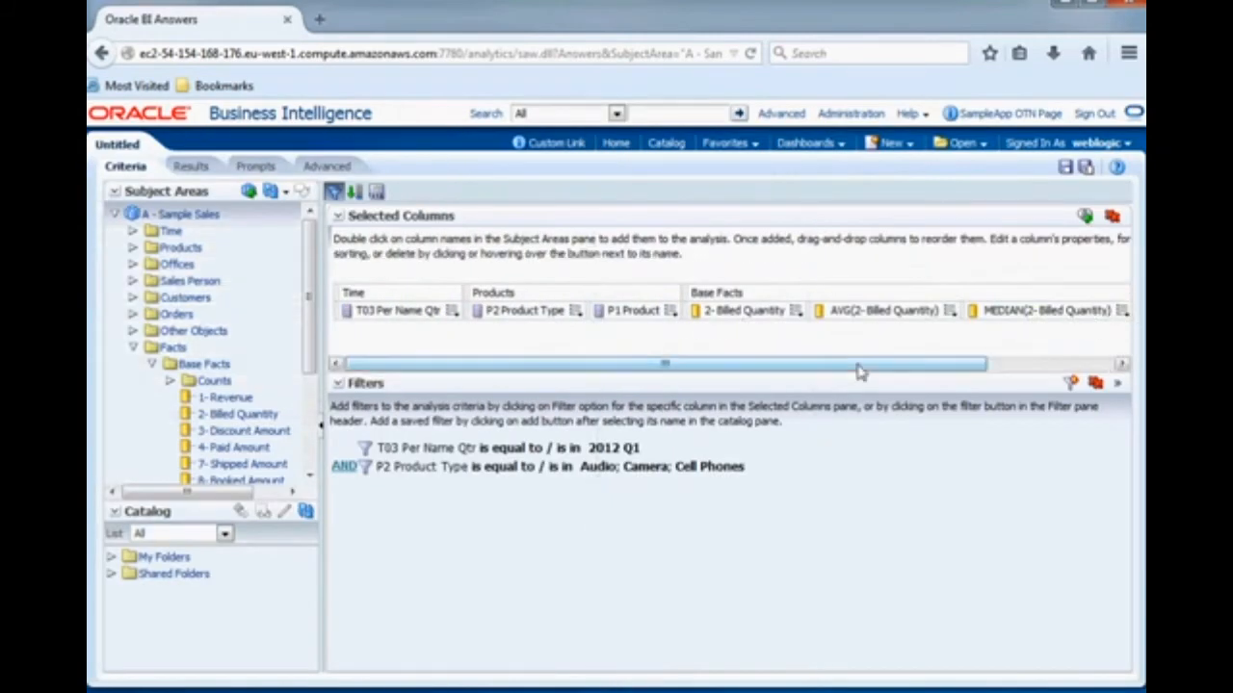
left_click_drag(870, 365, 1049, 353)
left_click(1120, 316)
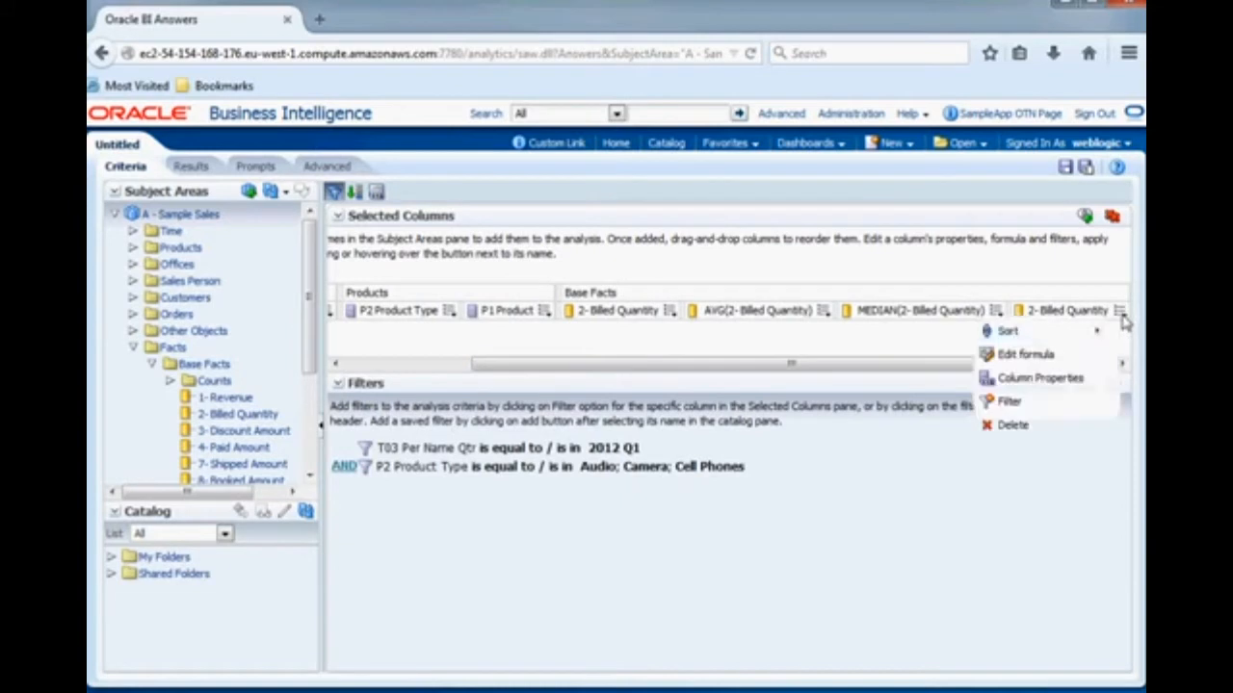
left_click(1065, 356)
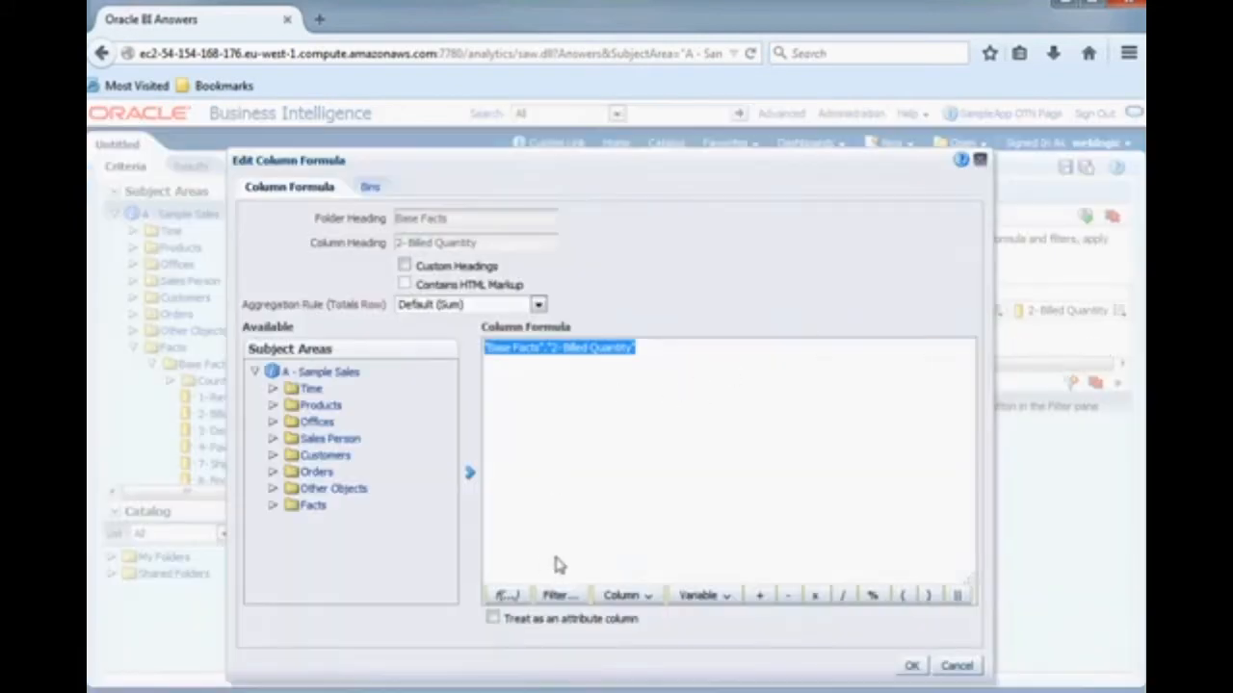
- Insert the Case (Switch) expression into the new 2- Billed Quantity column's formula
left_click(521, 599)
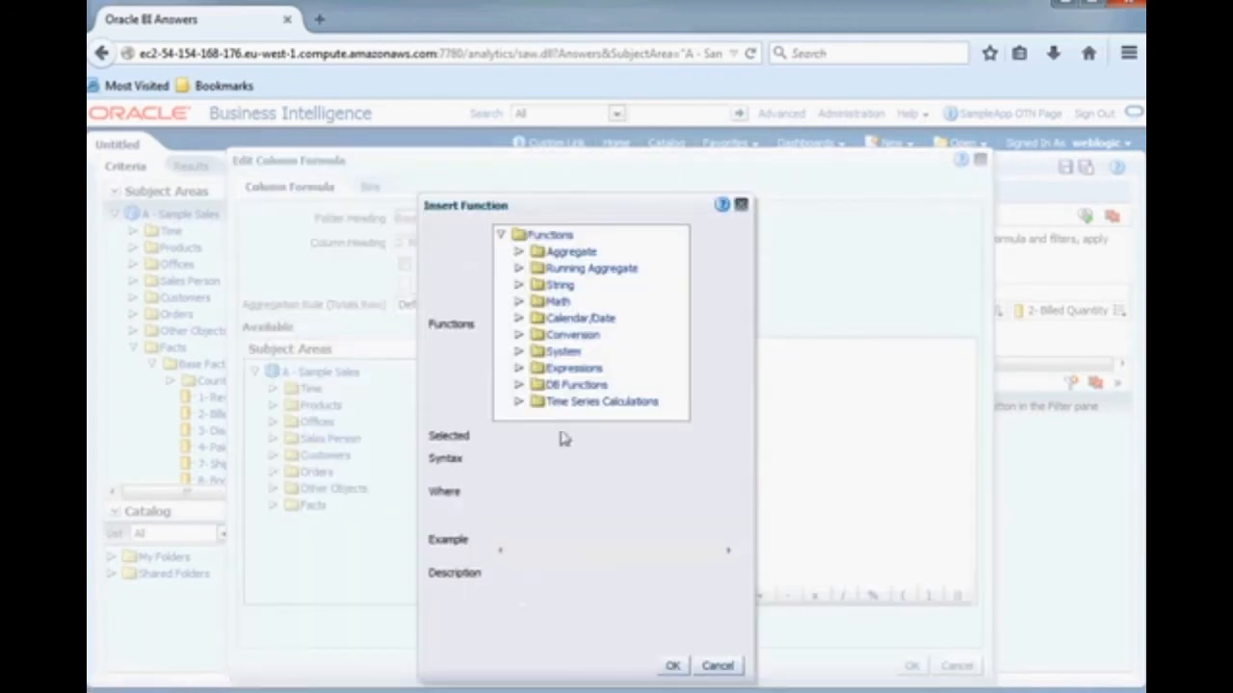
left_click(518, 369)
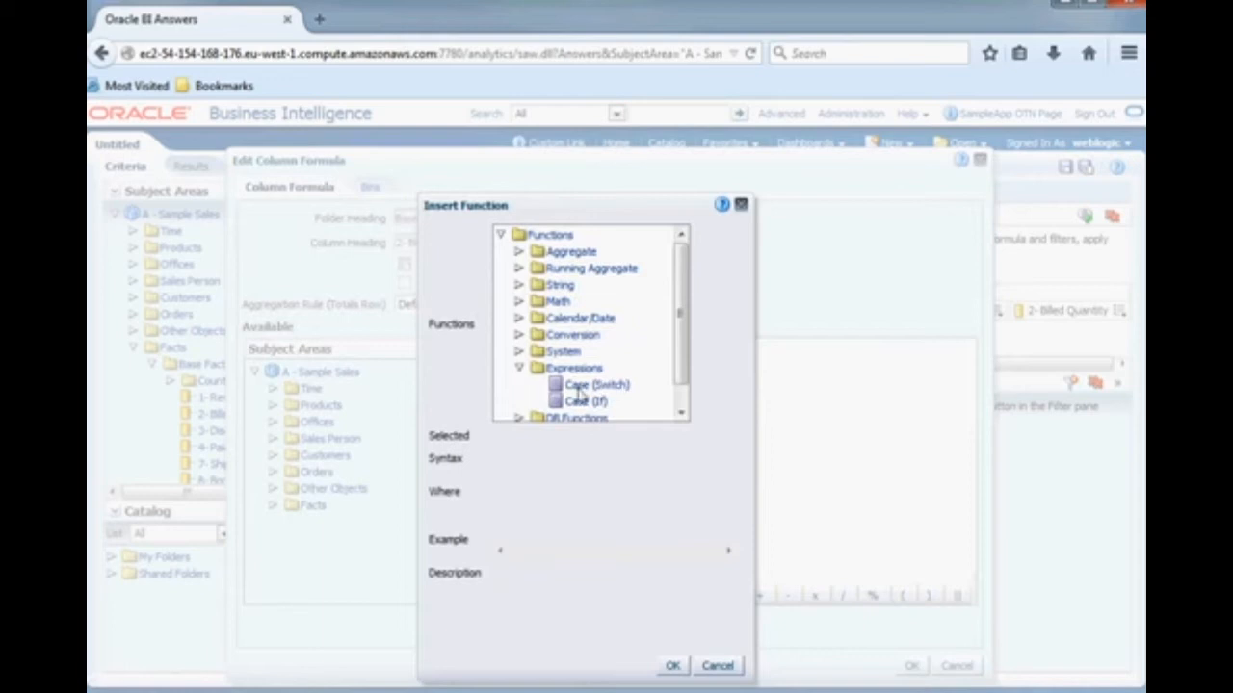
left_click(588, 385)
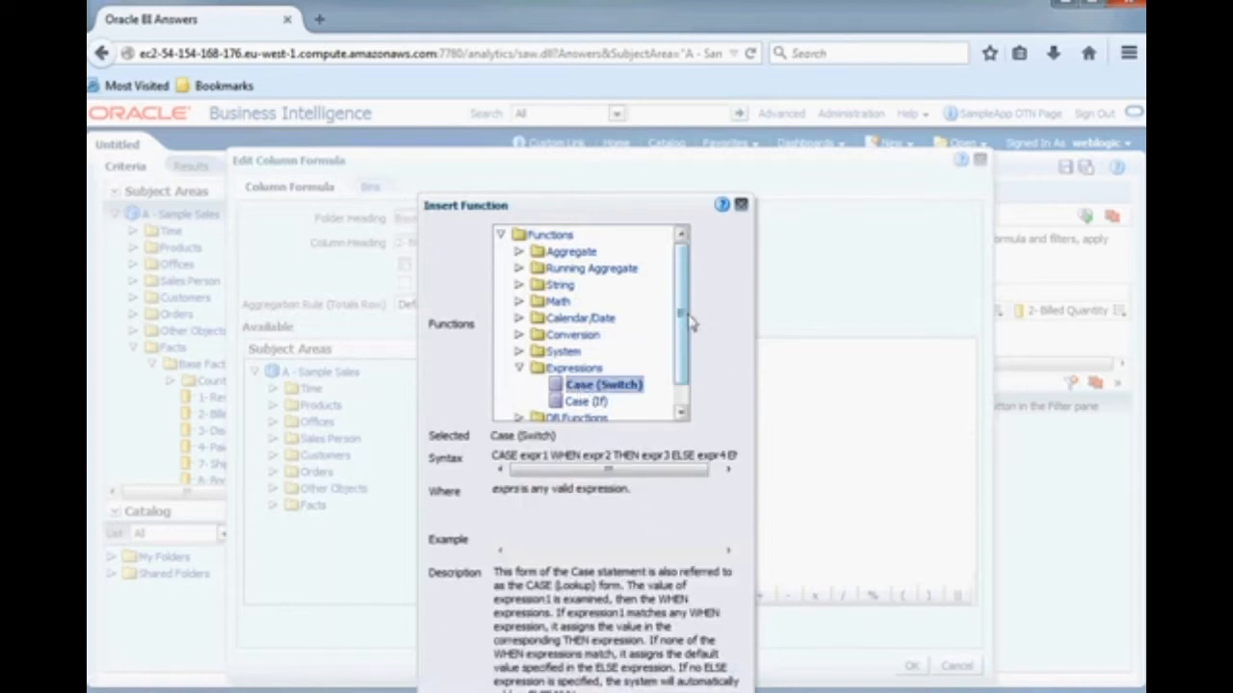
left_click_drag(680, 317, 688, 366)
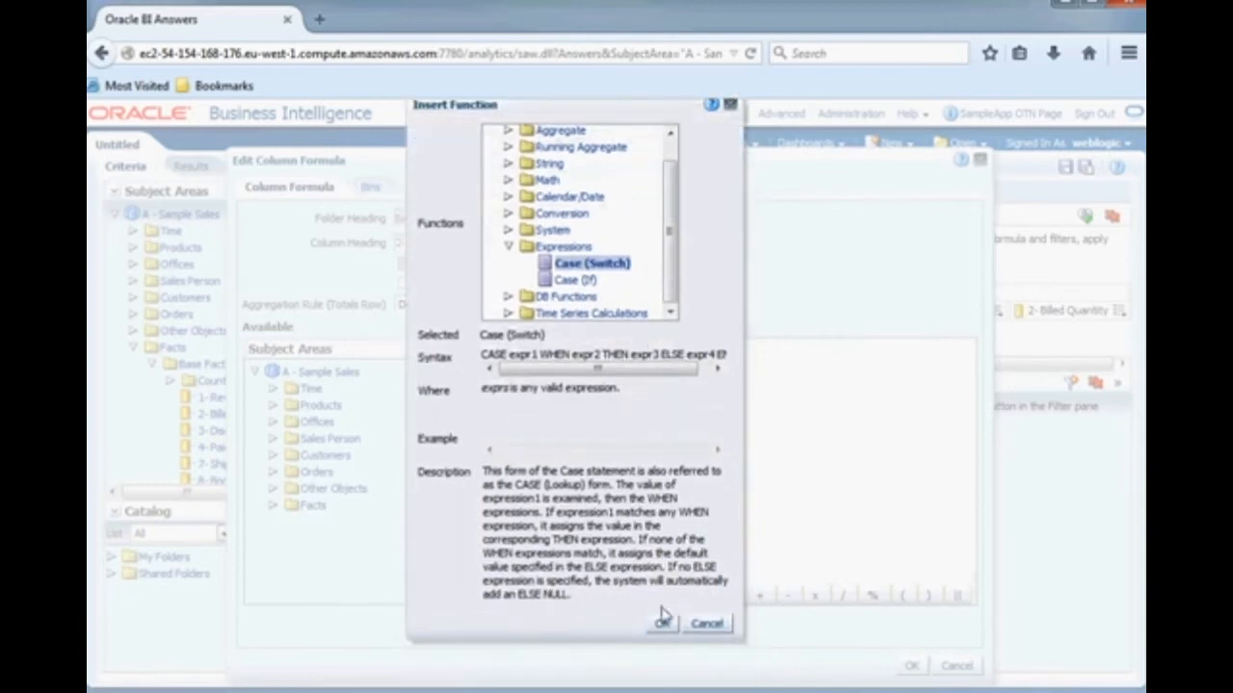
left_click(660, 626)
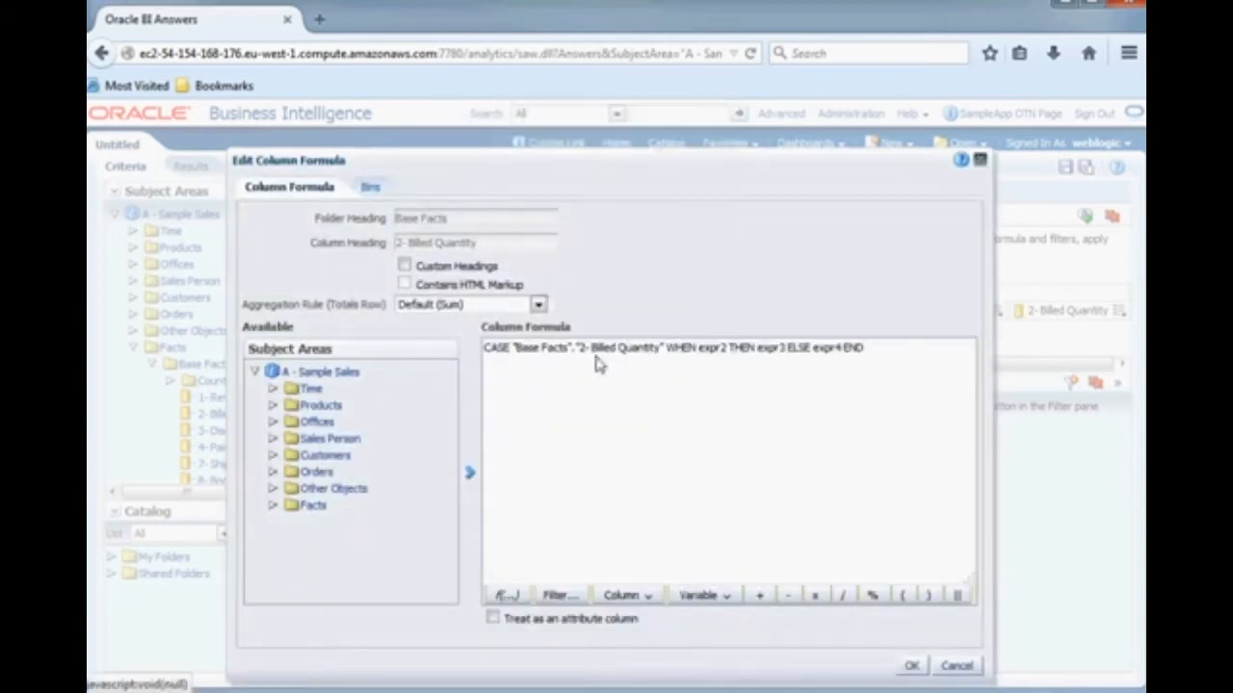
- Split the CASE formula so that the WHEN and ELSE clauses each start on their own line
left_click(666, 349)
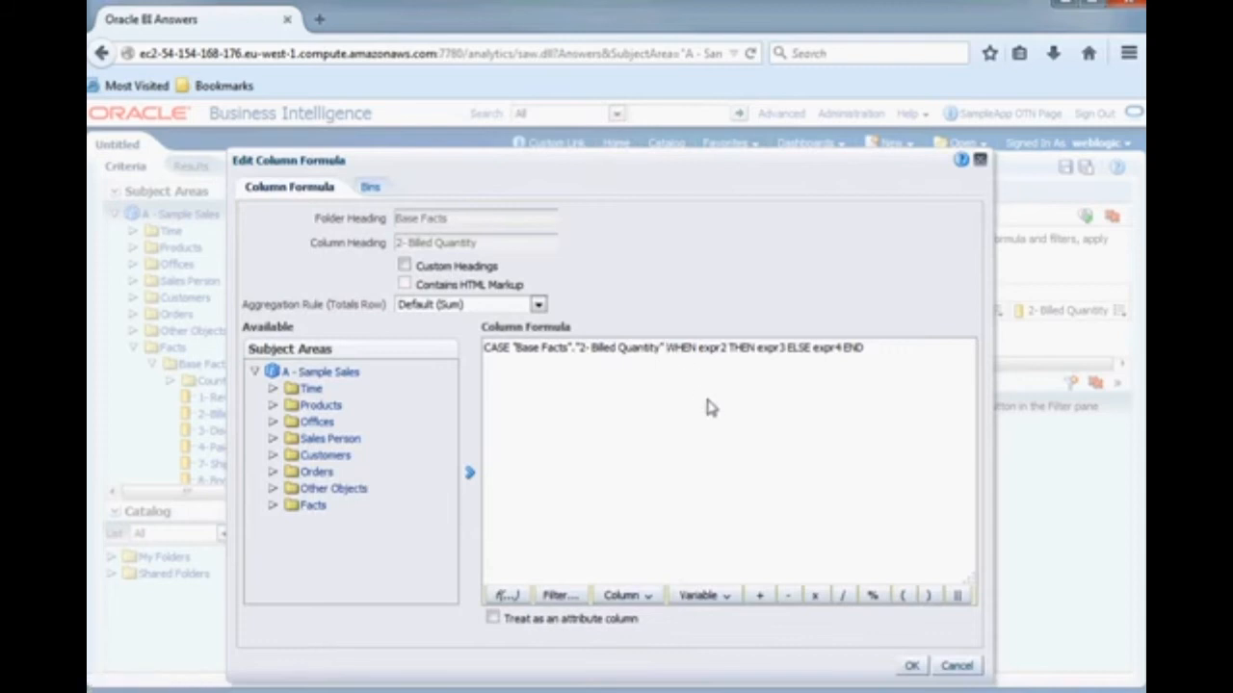
key("Return")
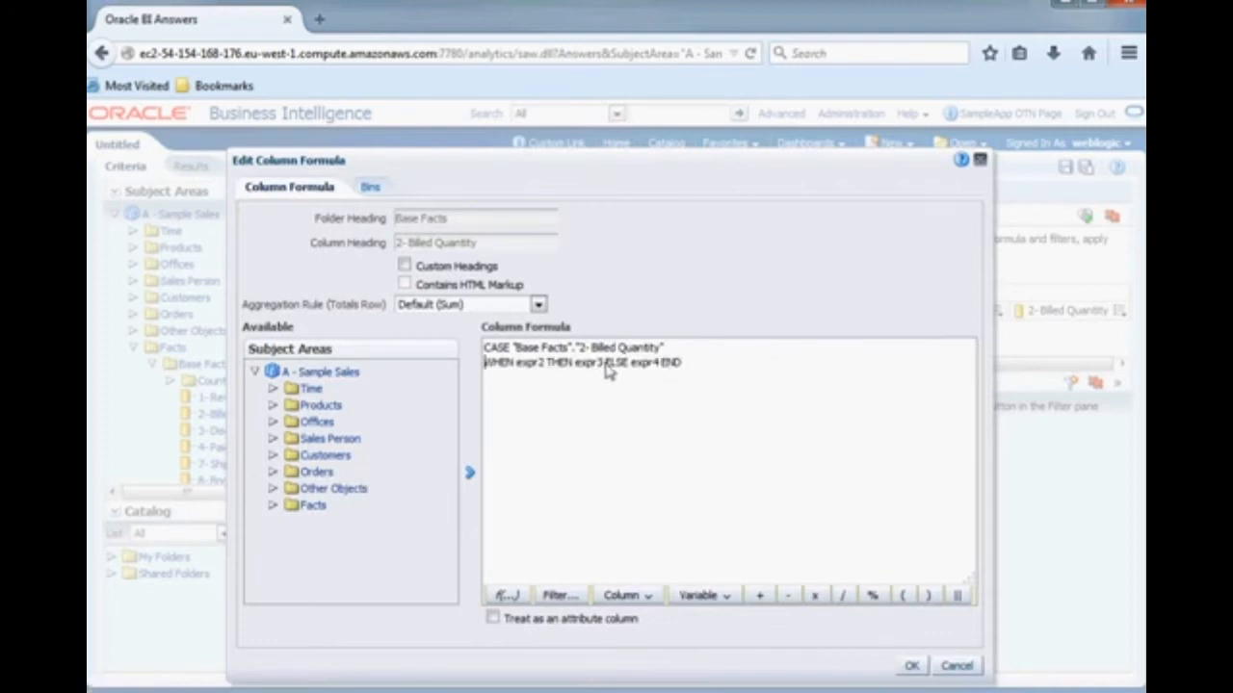
left_click(605, 364)
key("Return")
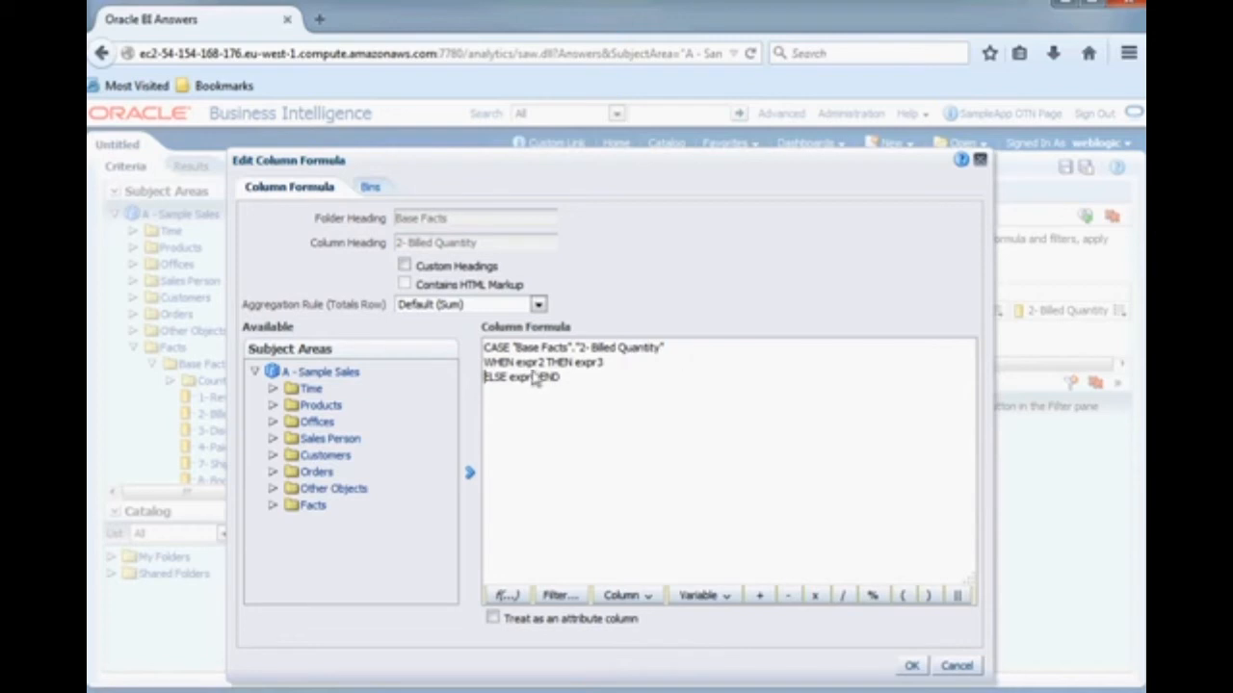
double_click(530, 363)
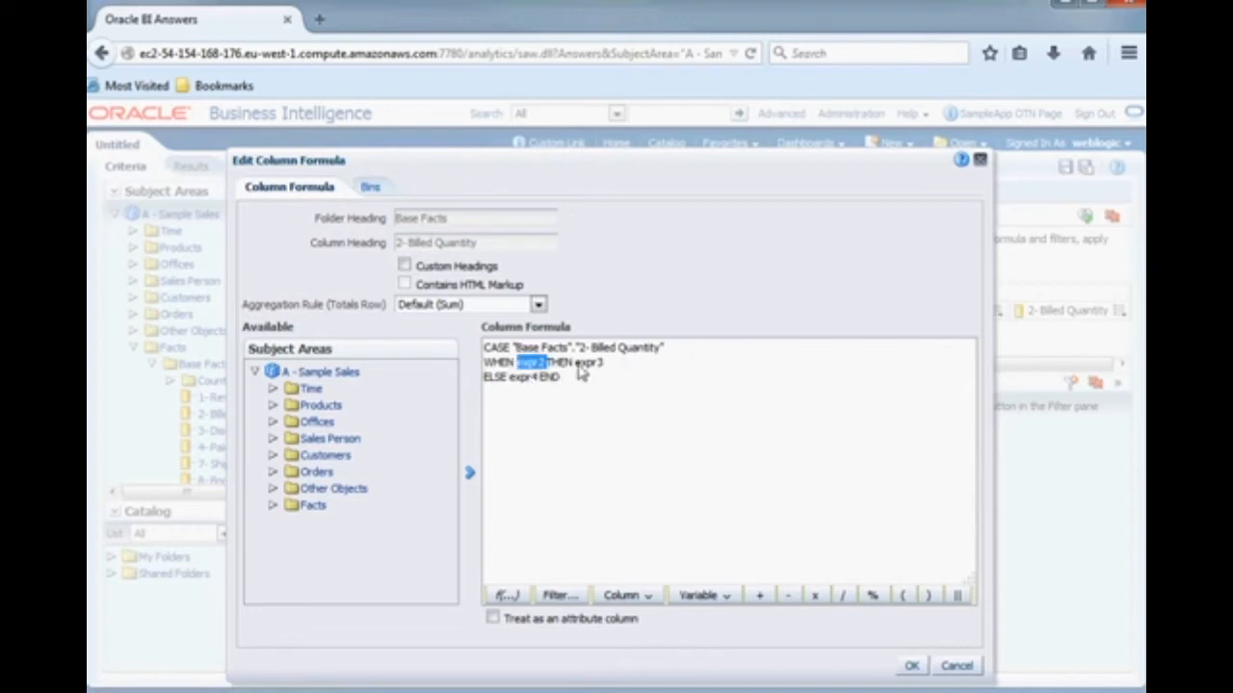
double_click(590, 363)
double_click(526, 376)
left_click(724, 444)
double_click(525, 364)
- Replace the expression after CASE with the P2 Product Type column
left_click_drag(666, 347, 513, 355)
key("Delete")
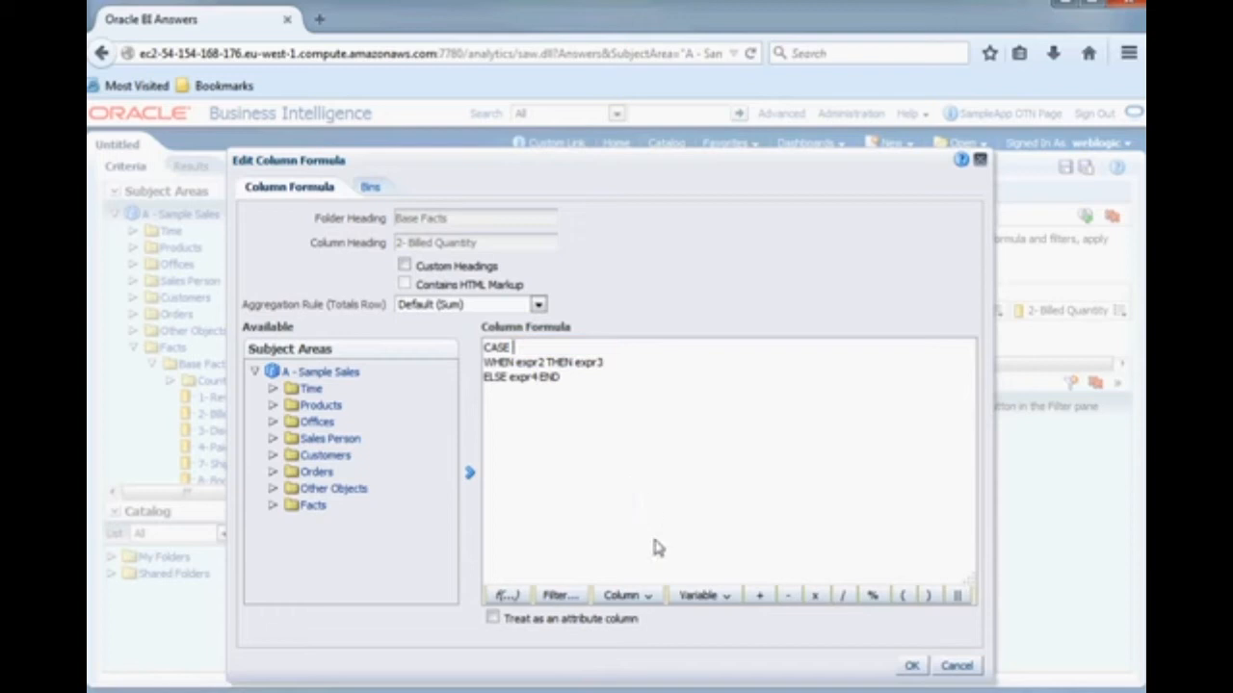
left_click(621, 596)
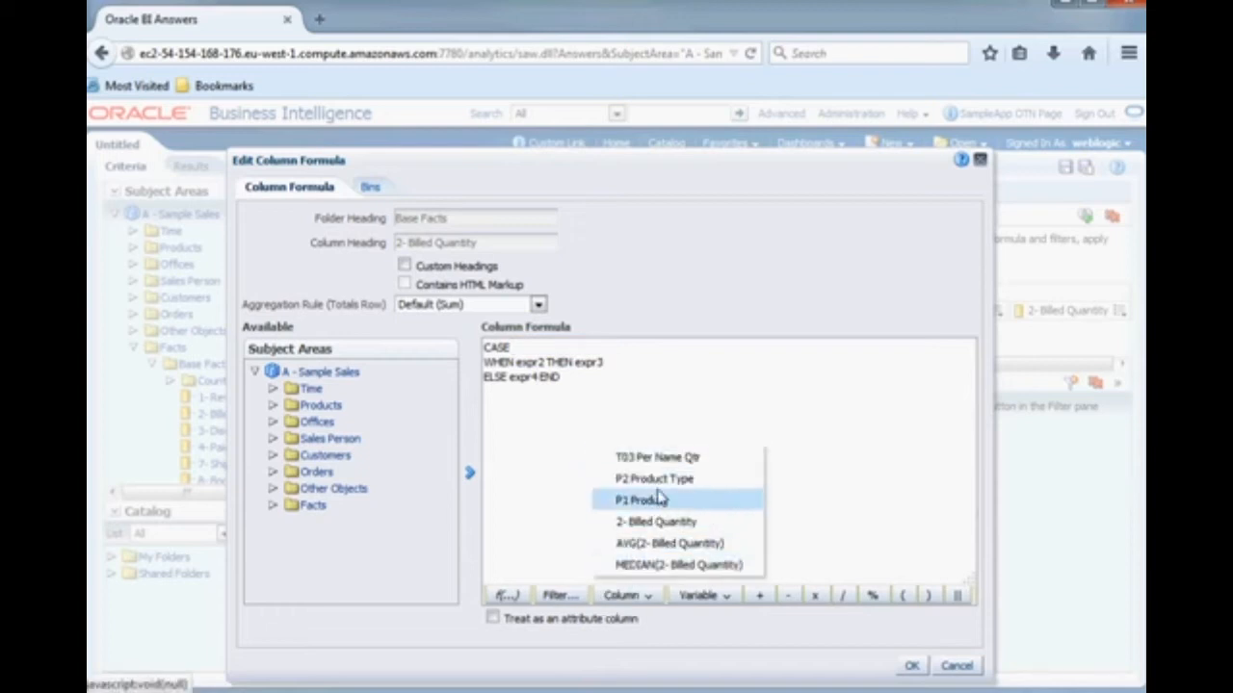
left_click(664, 482)
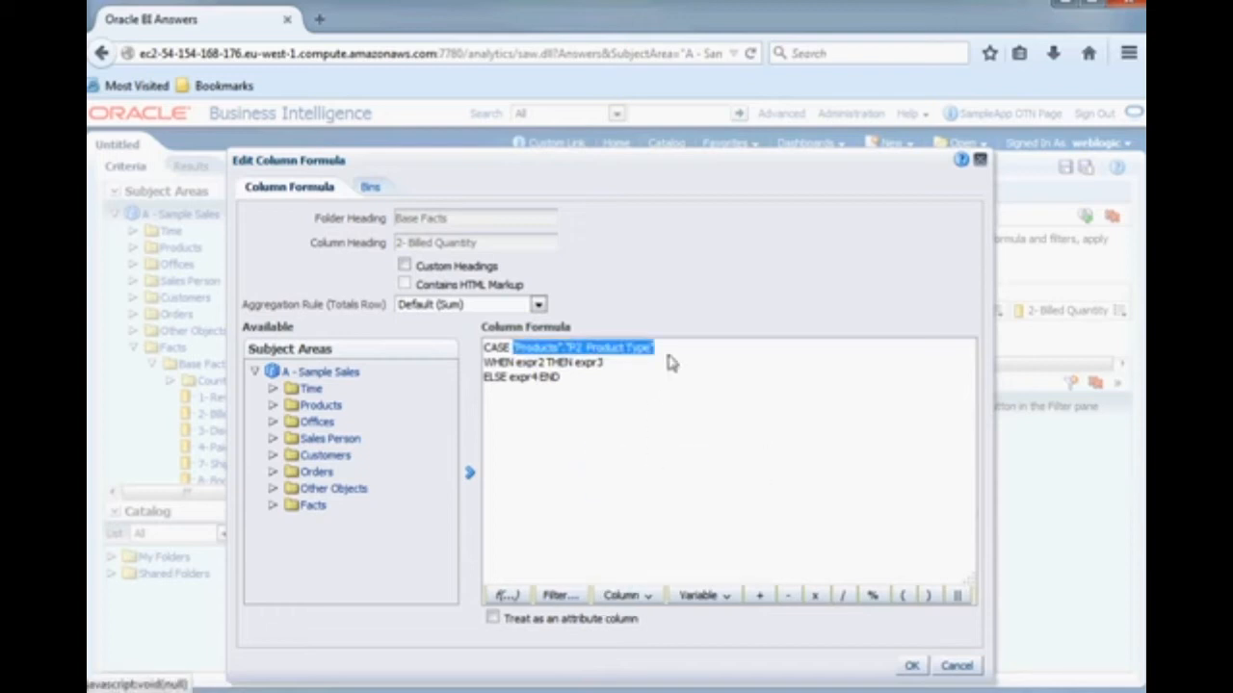
- Complete the WHEN clause so that 'Audio' returns the MEDIAN(2- Billed Quantity) column
left_click(518, 364)
double_click(520, 363)
type("\"Audio")
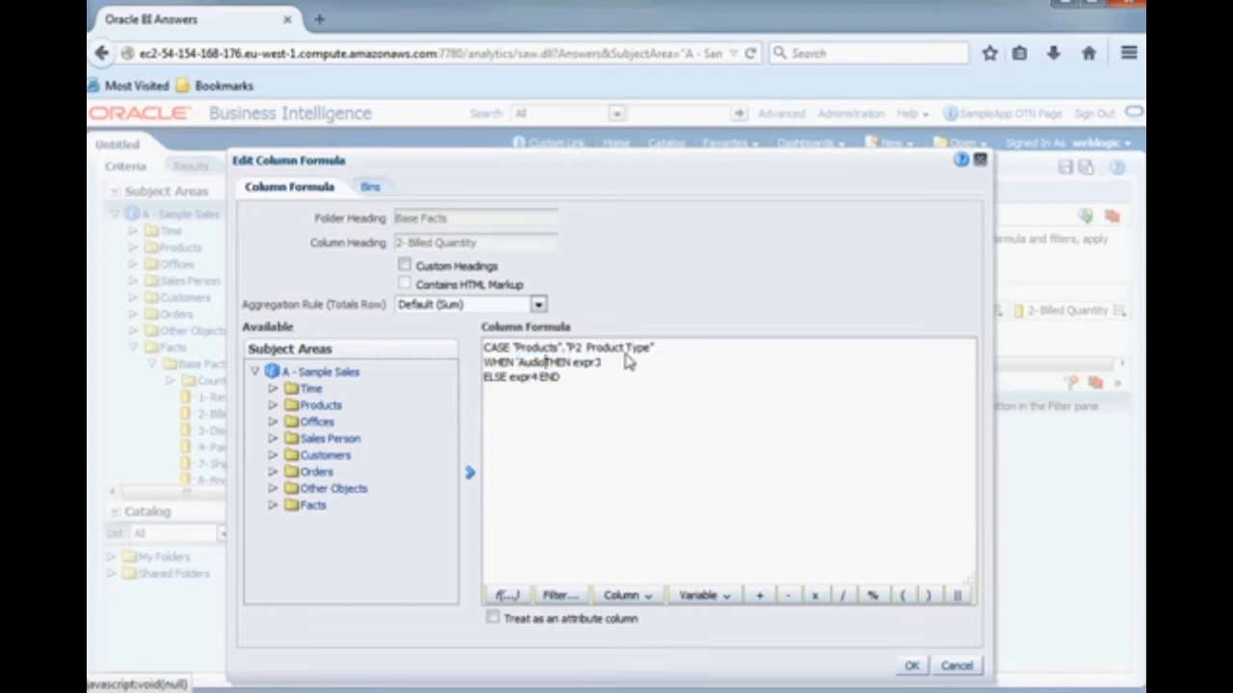
type("\"")
double_click(591, 363)
left_click(640, 597)
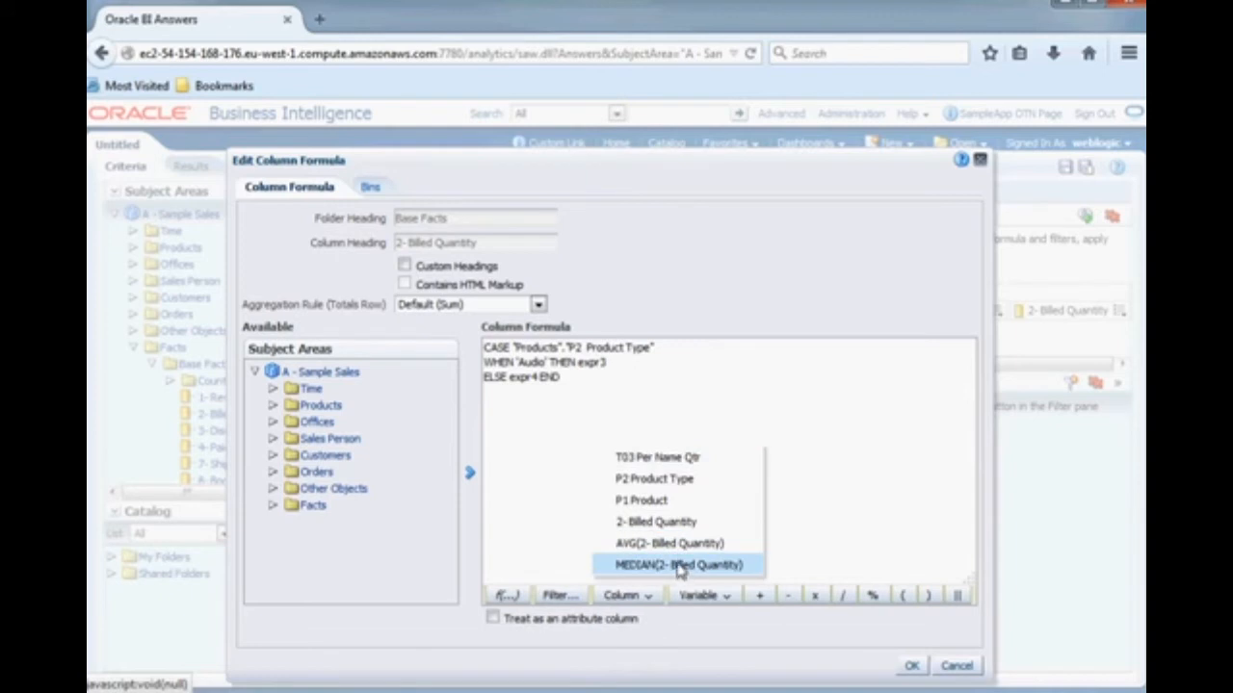
left_click(679, 565)
left_click(665, 481)
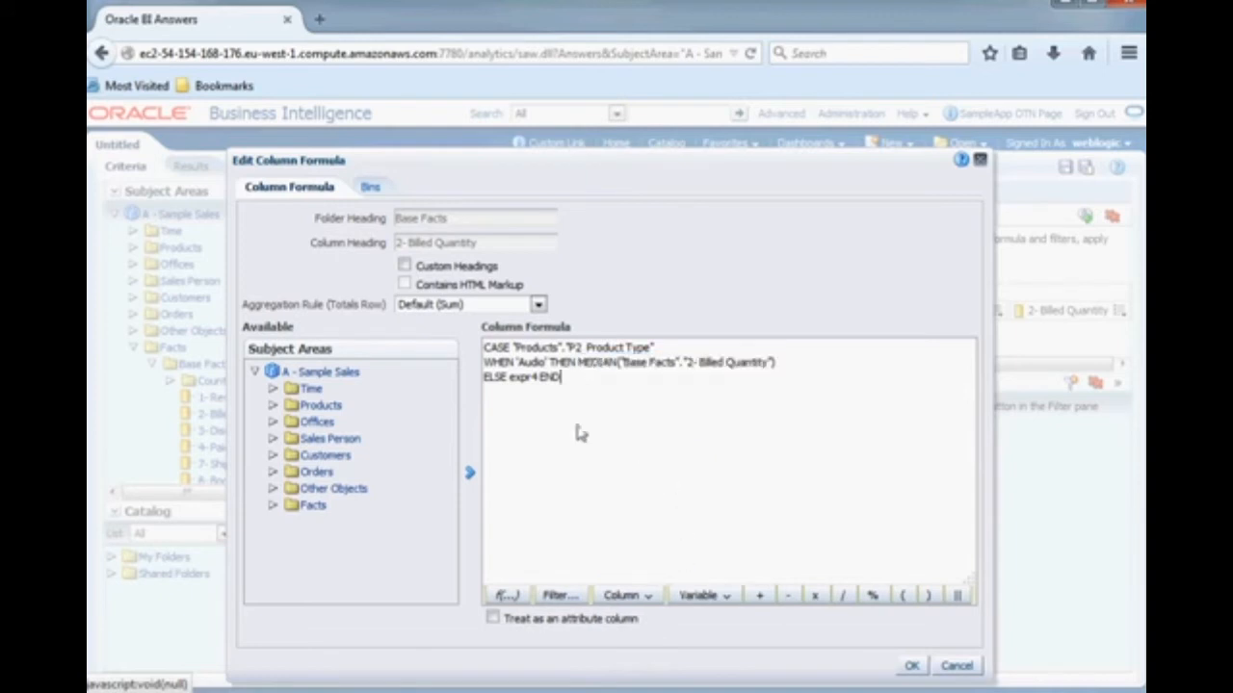
- Replace the expr4 placeholder in the ELSE clause with the AVG(2- Billed Quantity) column
double_click(525, 379)
key("Delete")
left_click(647, 599)
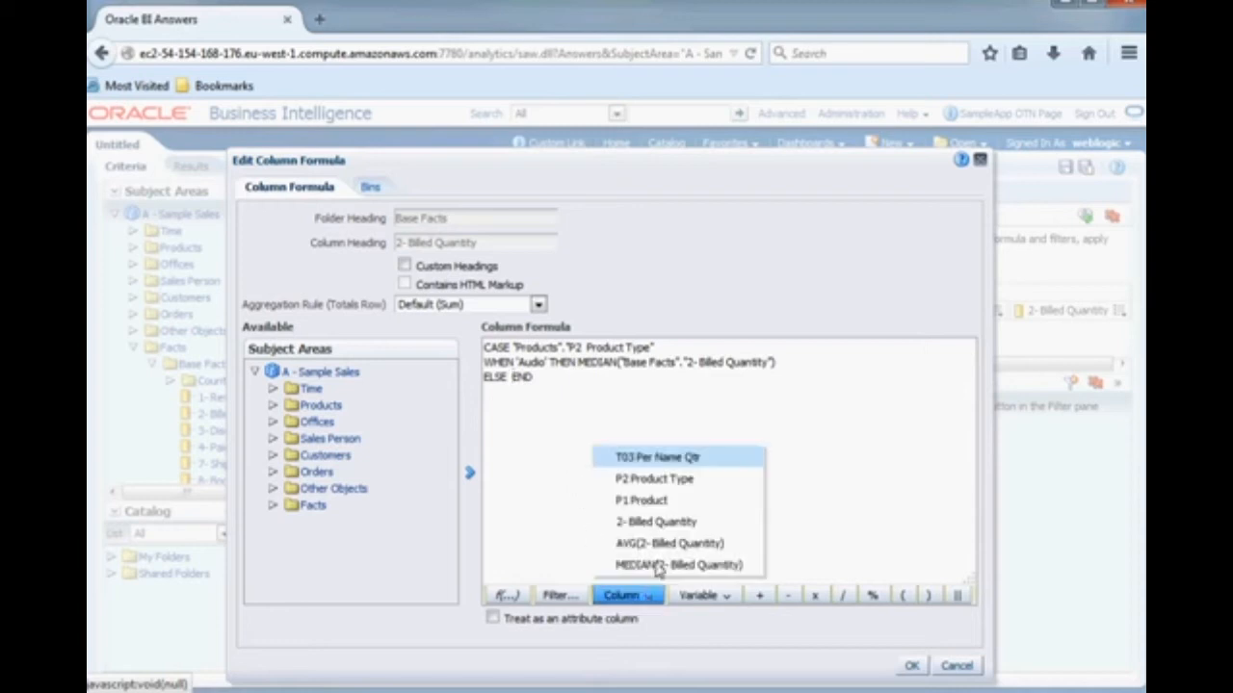
left_click(669, 544)
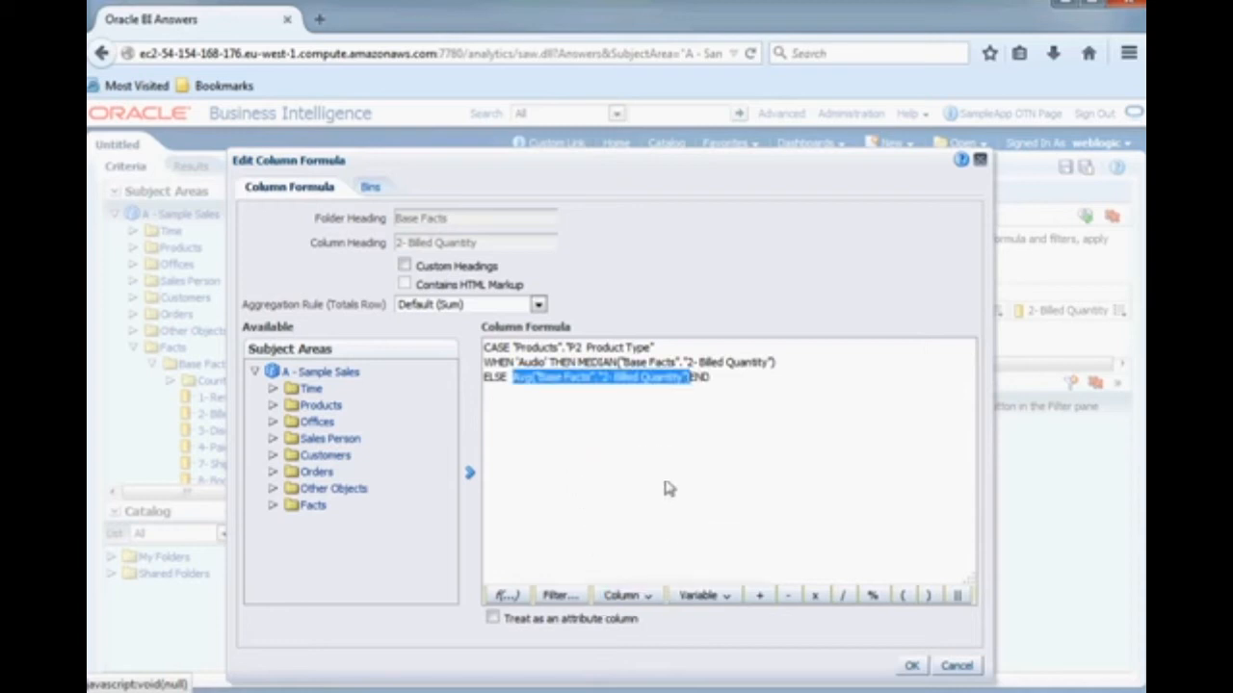
- Put END on its own line, then apply the CASE formula and display the analysis results
left_click(689, 380)
key("Return")
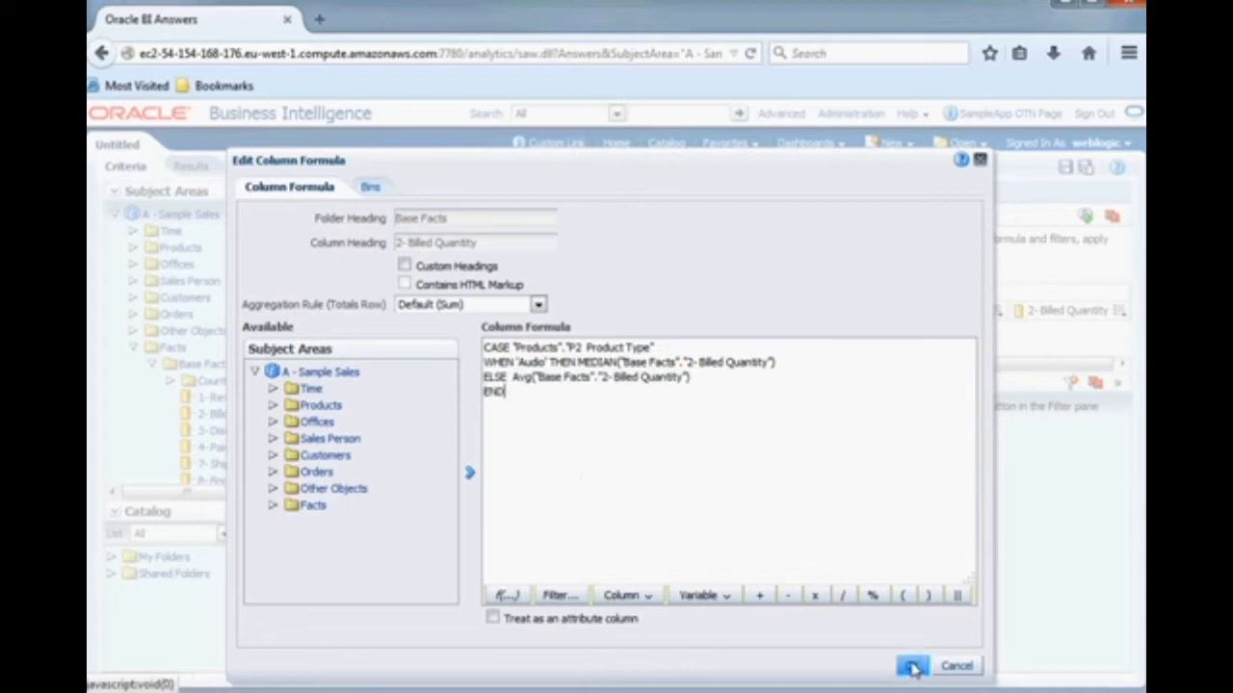
left_click(913, 667)
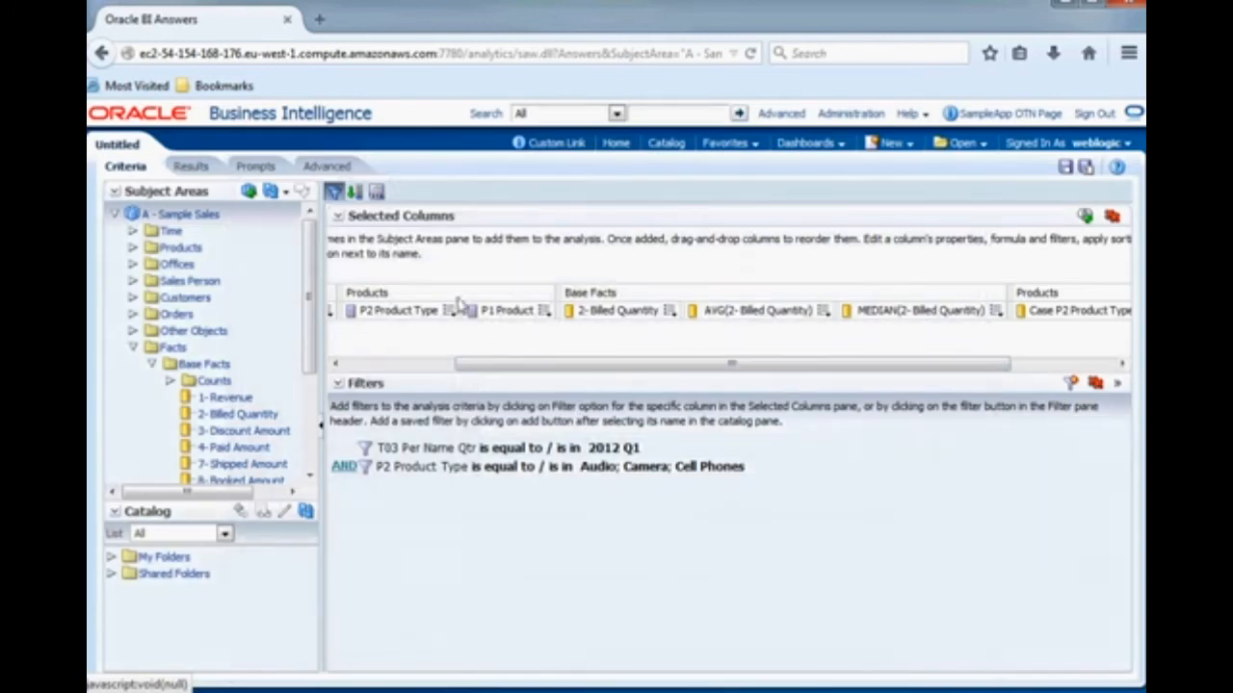
left_click(190, 166)
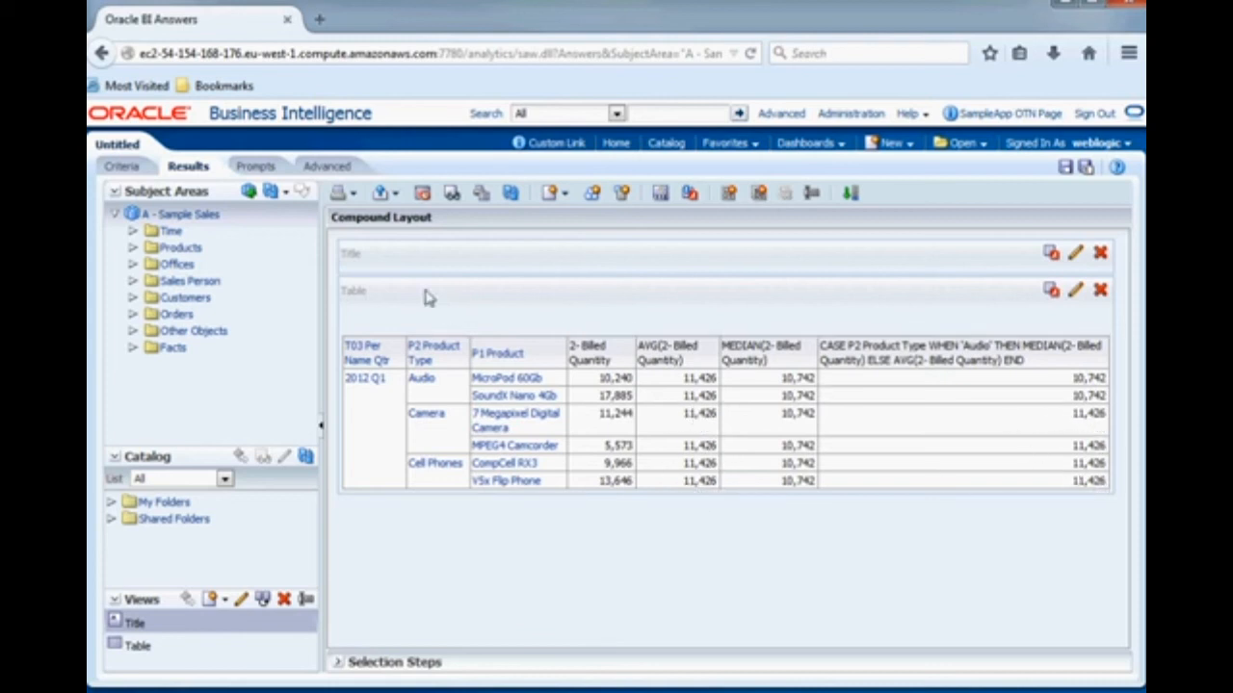
- Return to the analysis criteria and hide the 2- Billed Quantity column through its column properties
left_click(122, 167)
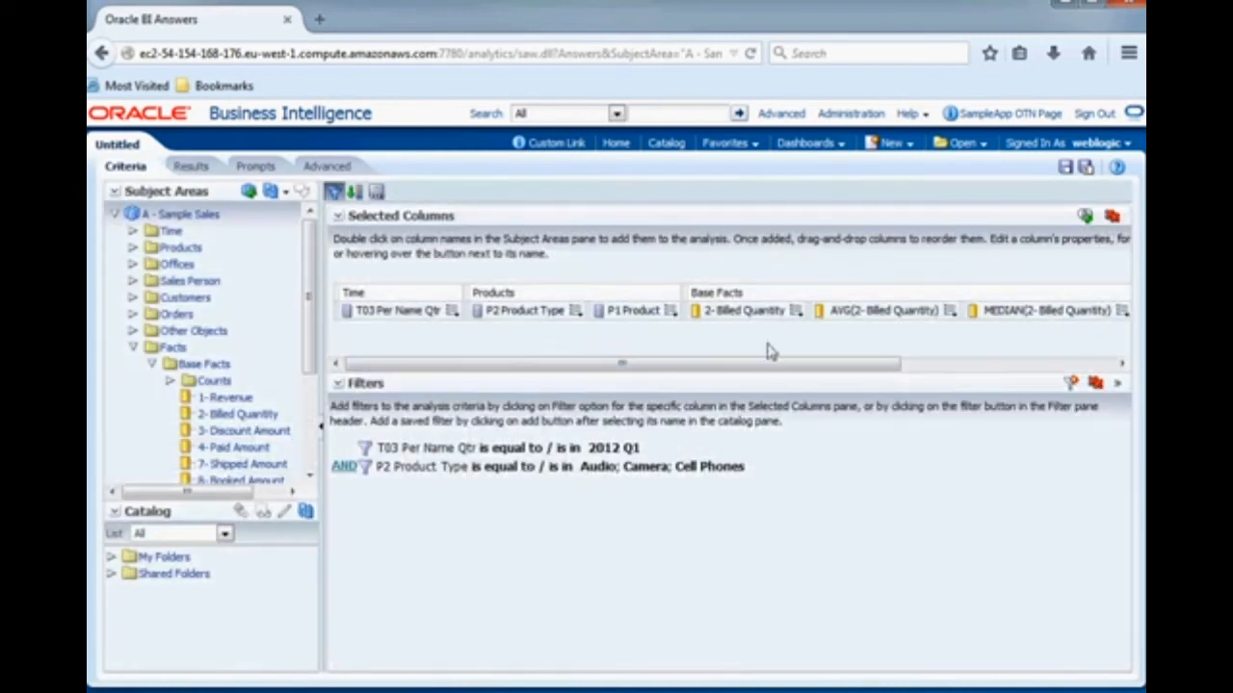
left_click(796, 311)
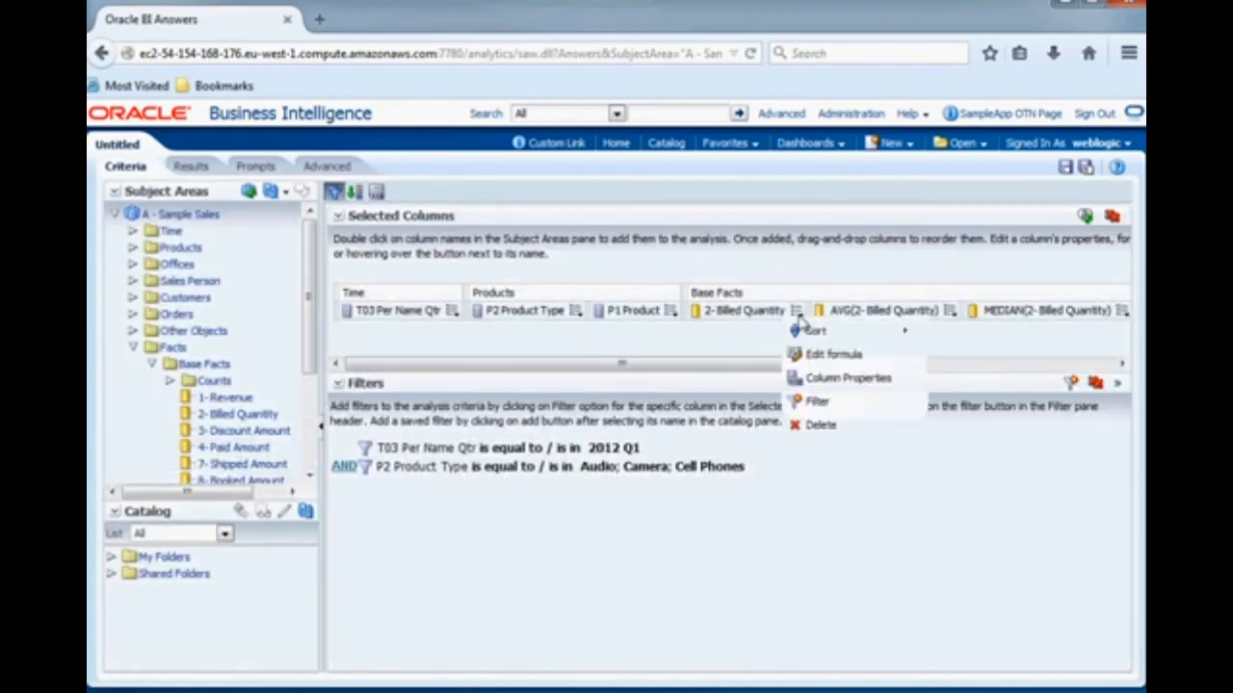
left_click(814, 379)
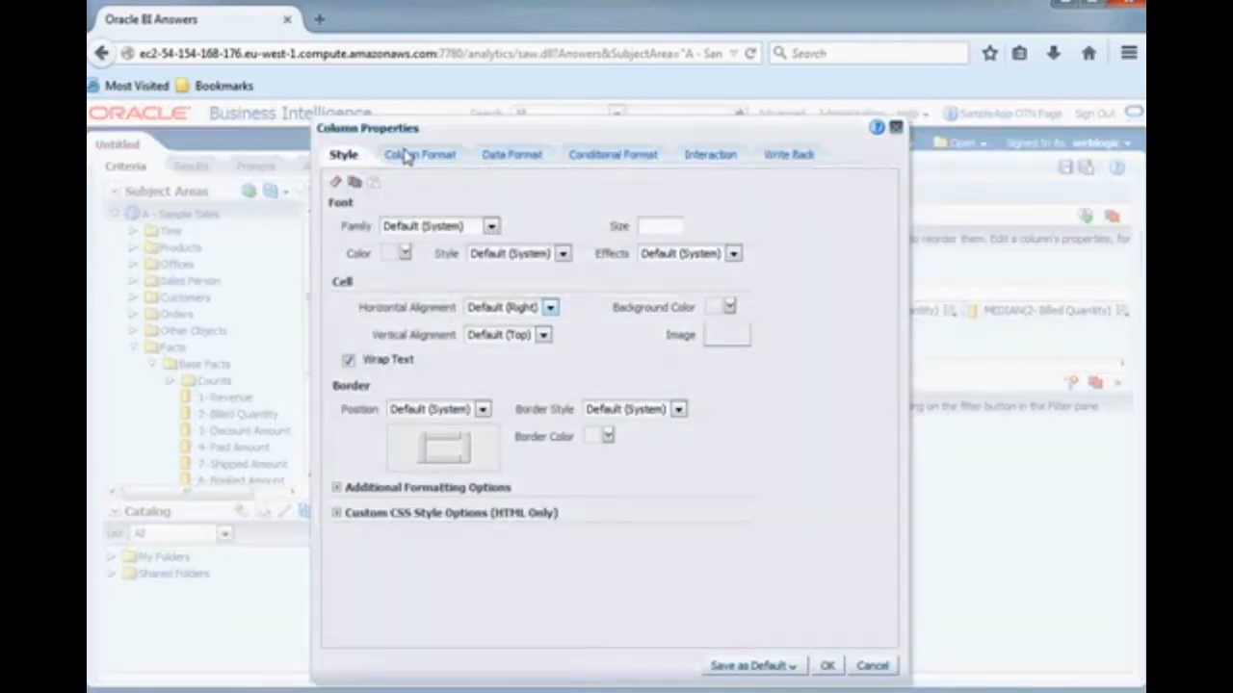
left_click(408, 157)
left_click(852, 186)
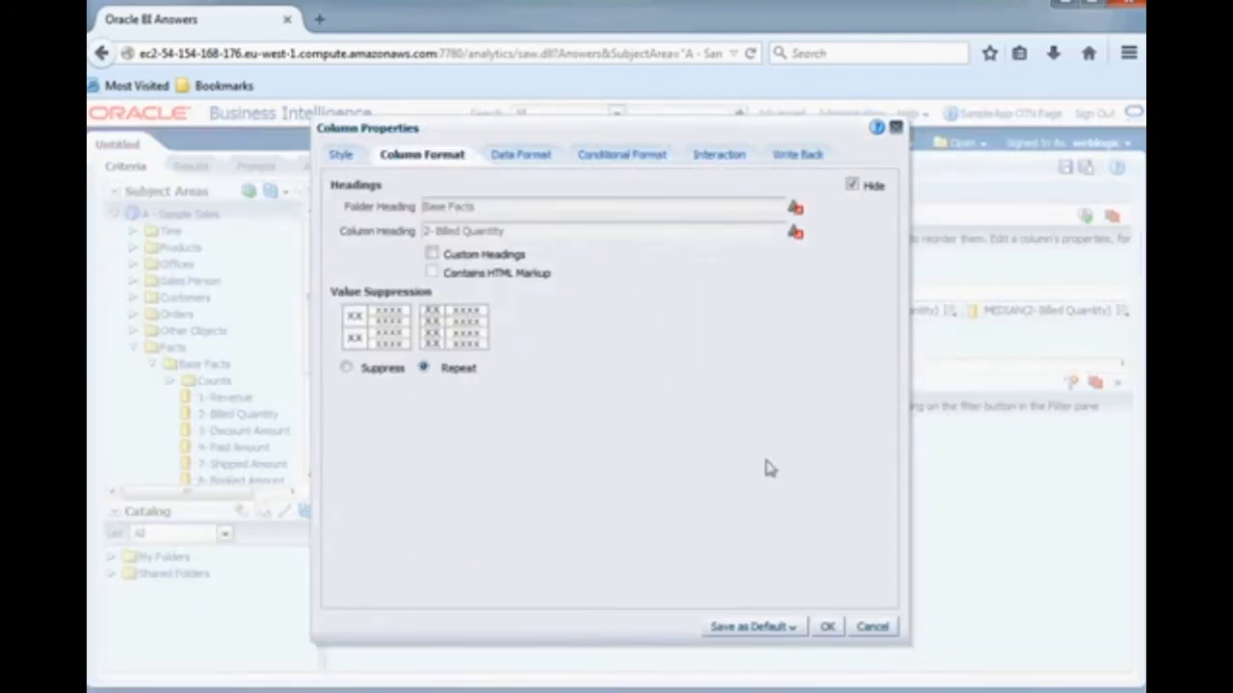
left_click(826, 627)
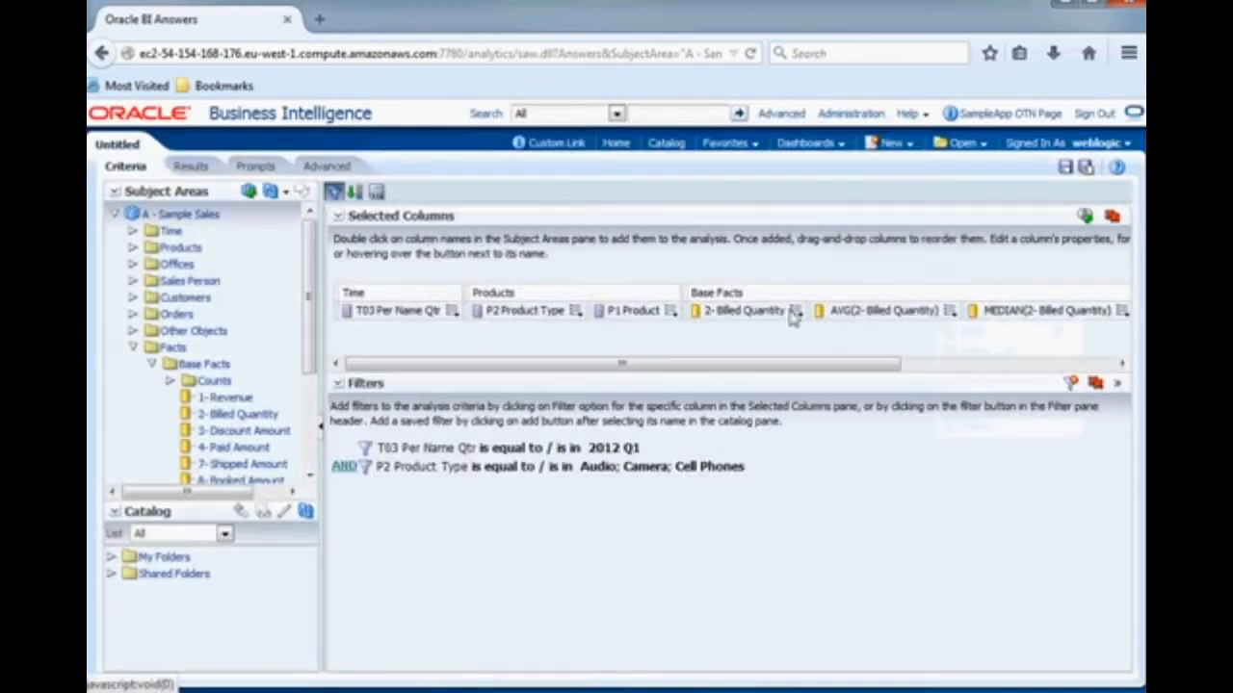
- Hide the AVG(2- Billed Quantity) column through its column properties
mouse_move(949, 311)
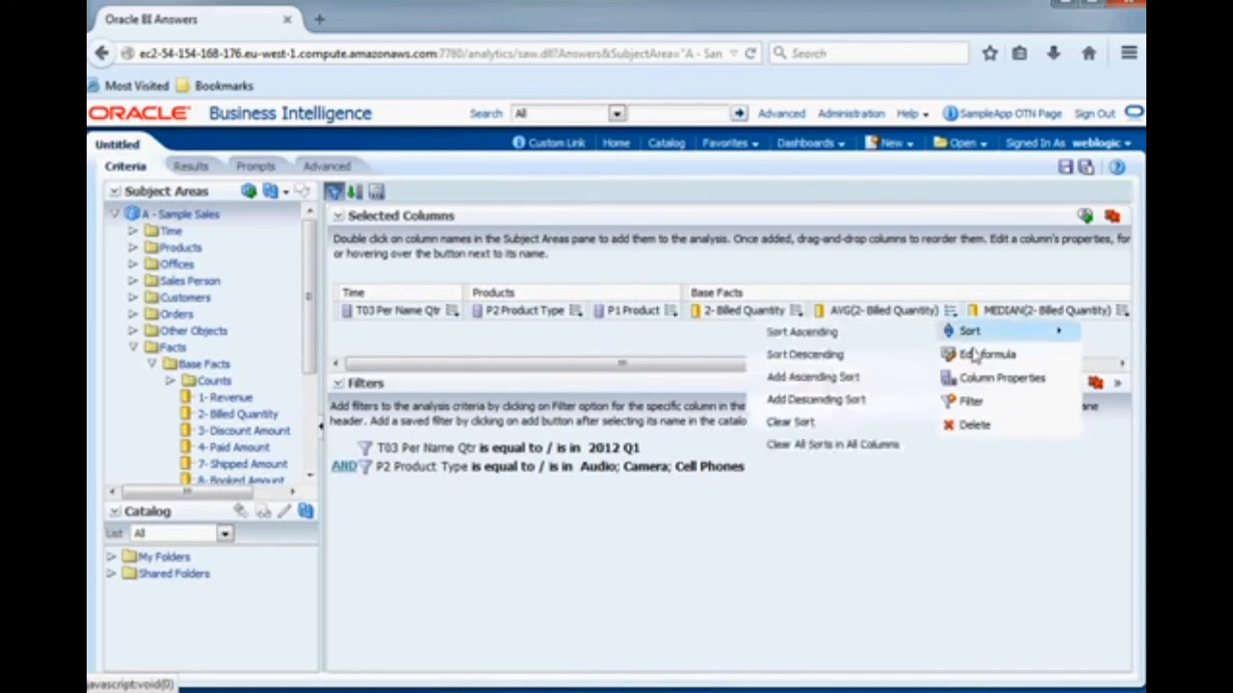
left_click(981, 382)
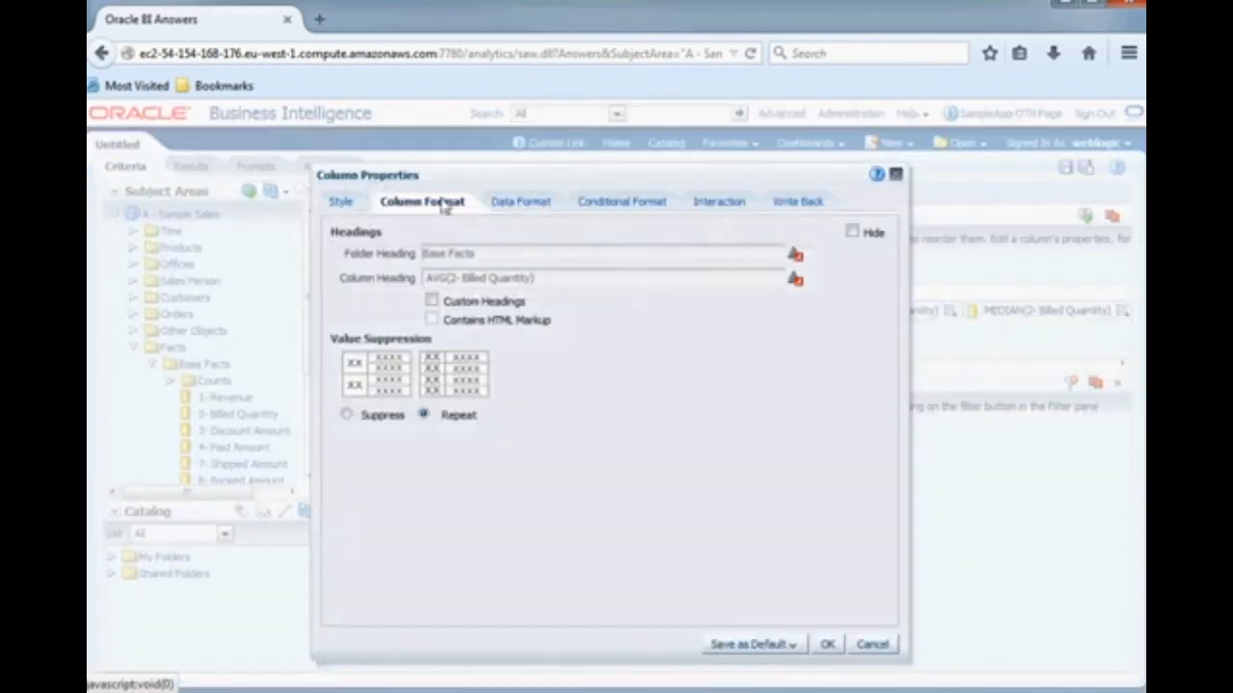
left_click(851, 233)
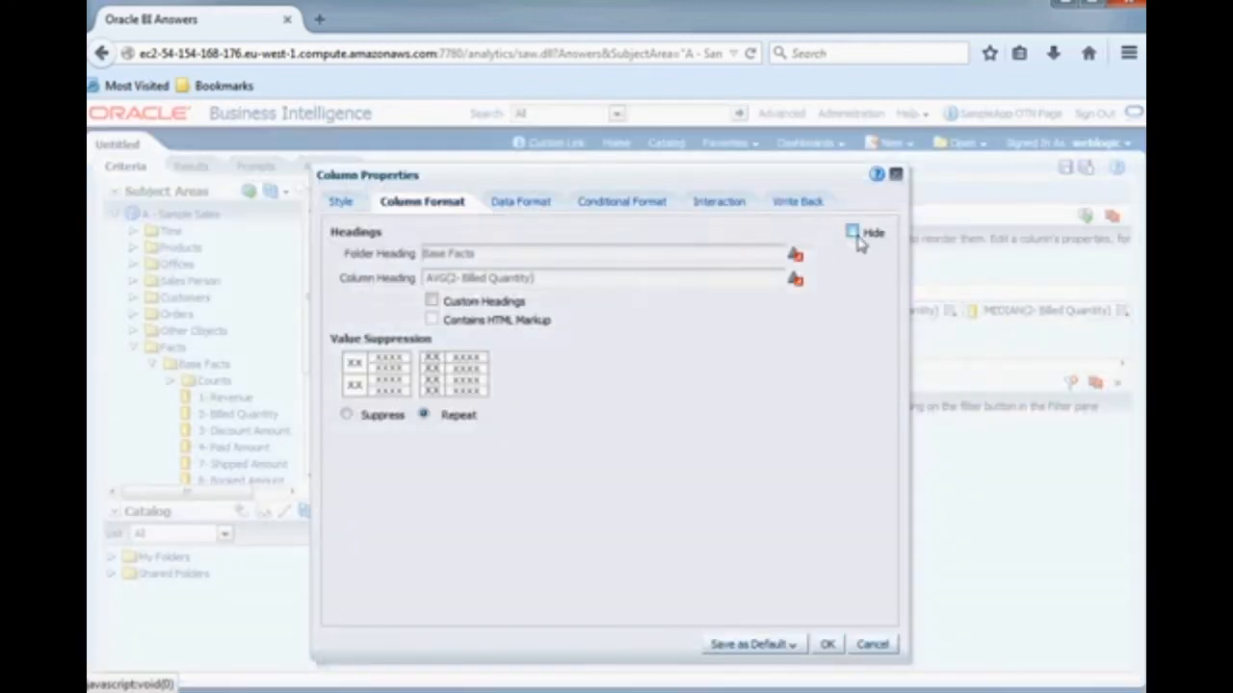
left_click(826, 644)
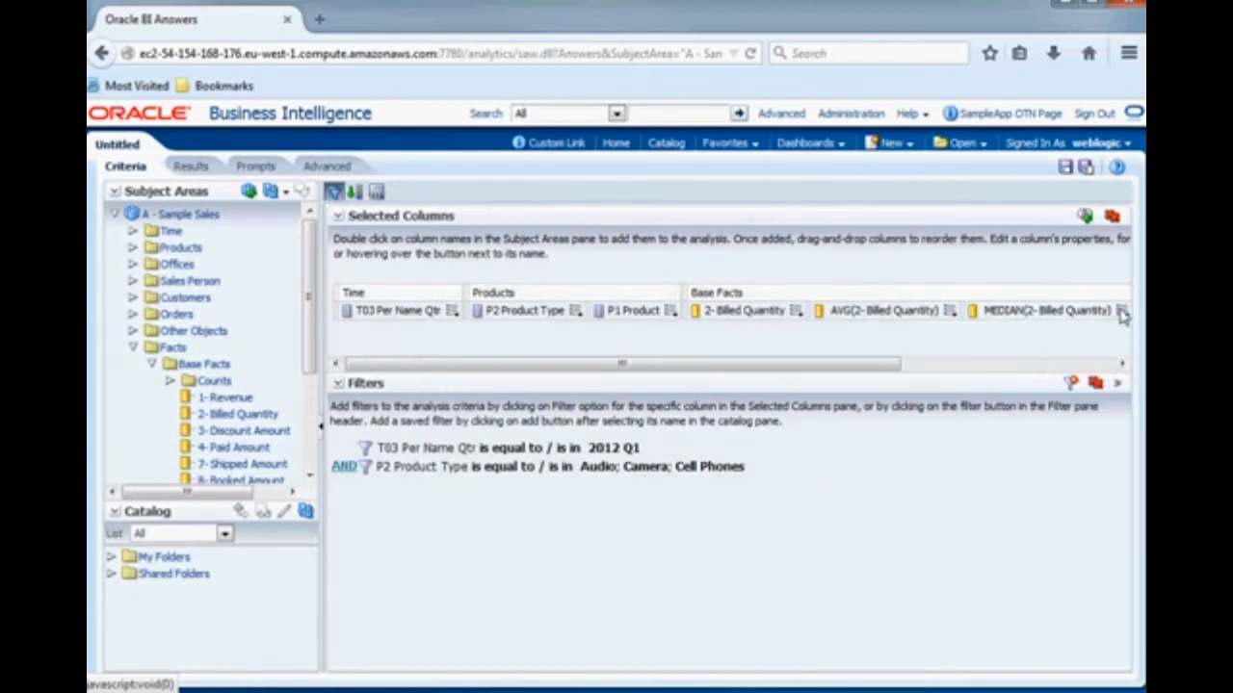
- Hide the MEDIAN(2- Billed Quantity) column and display the analysis results
mouse_move(1123, 319)
left_click(1065, 378)
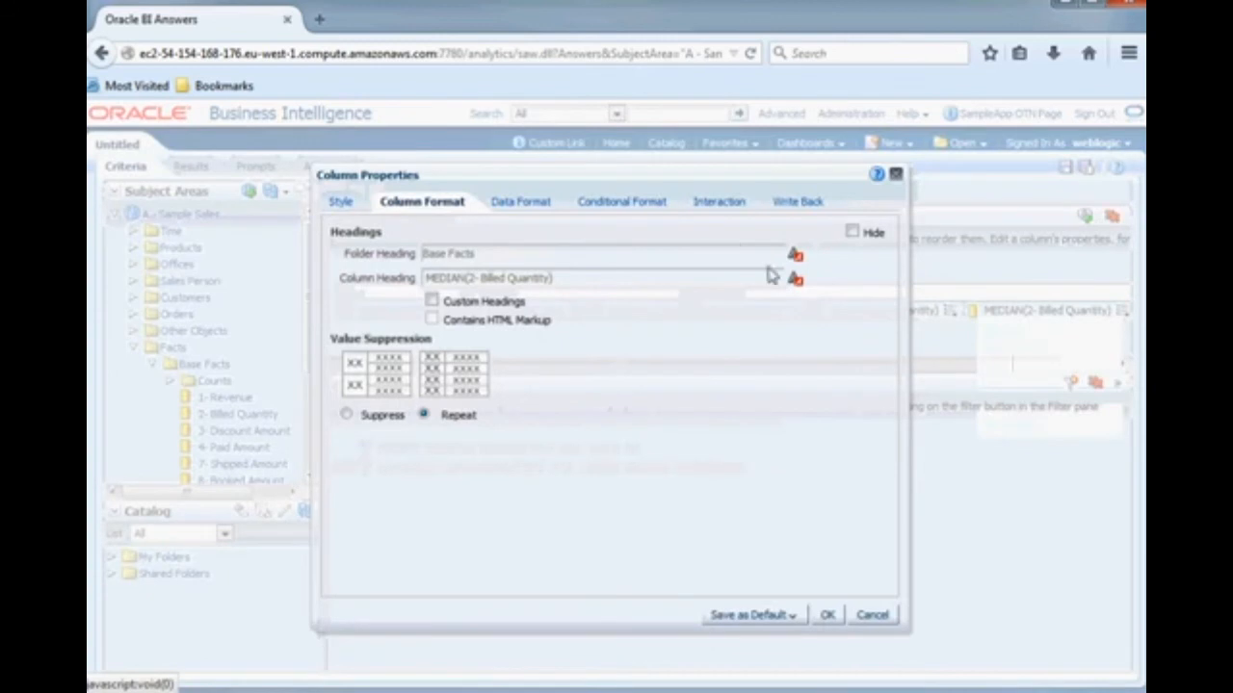
left_click(826, 614)
left_click(194, 166)
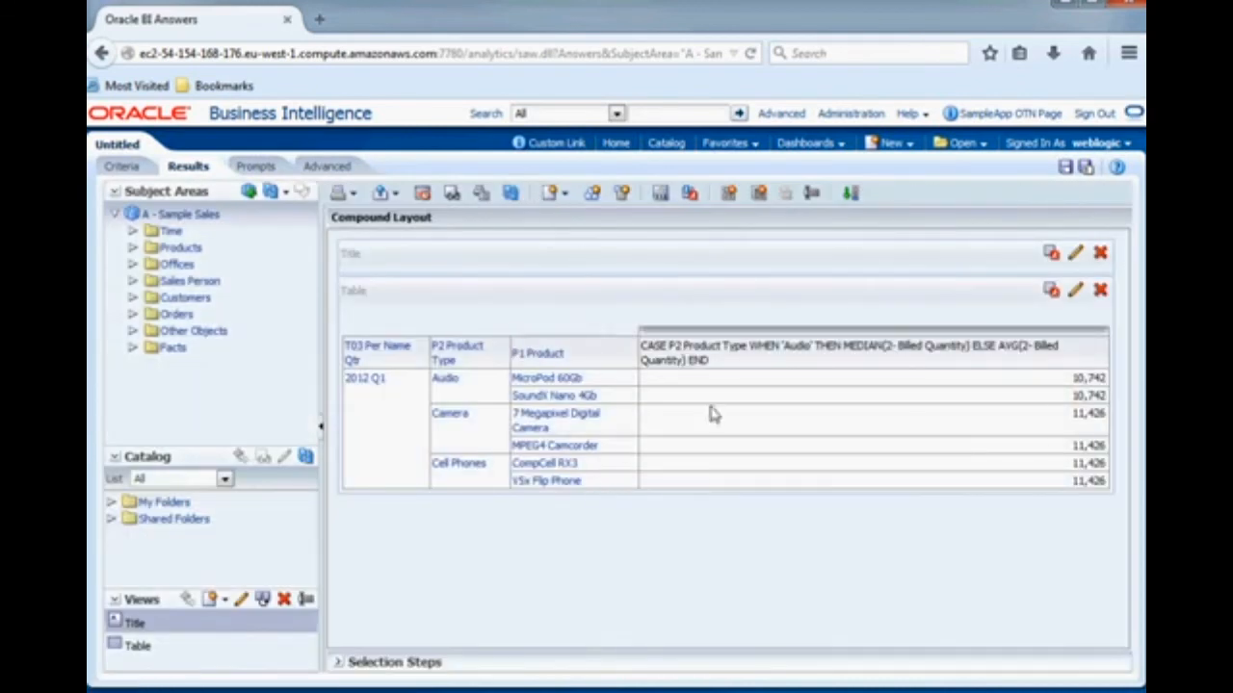
- Return to the analysis criteria and bring the CASE column at the end of the selected columns into view
left_click(126, 168)
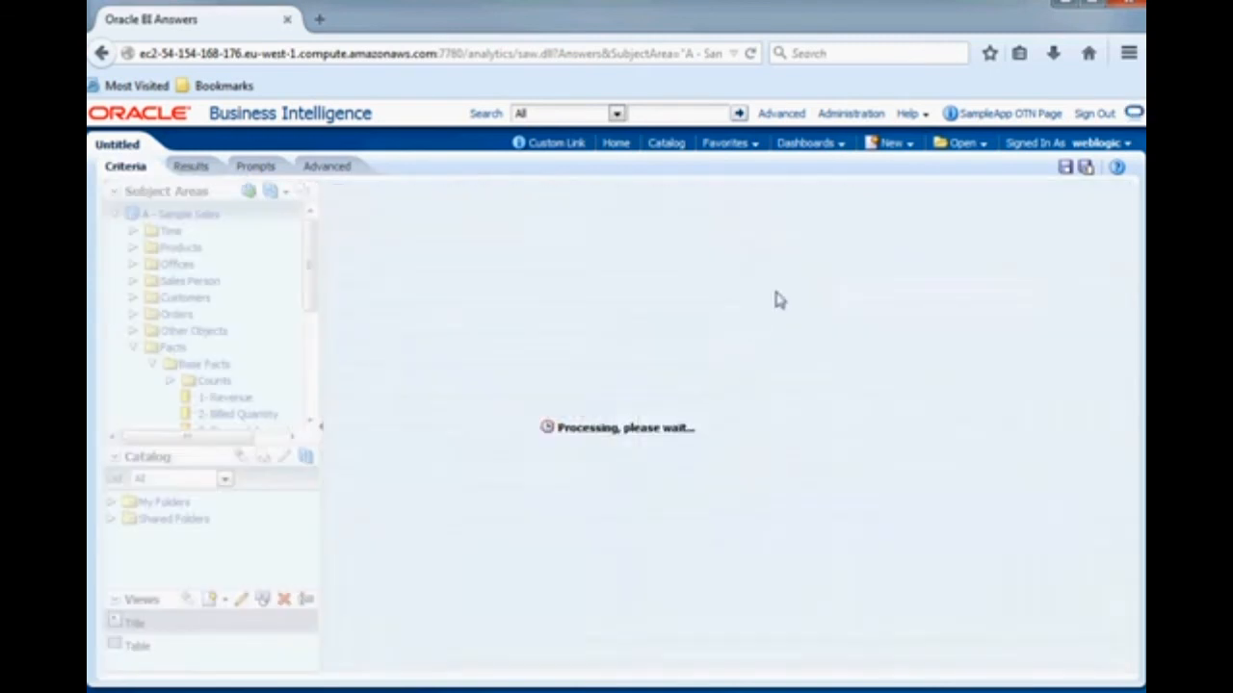
left_click_drag(849, 366, 1069, 365)
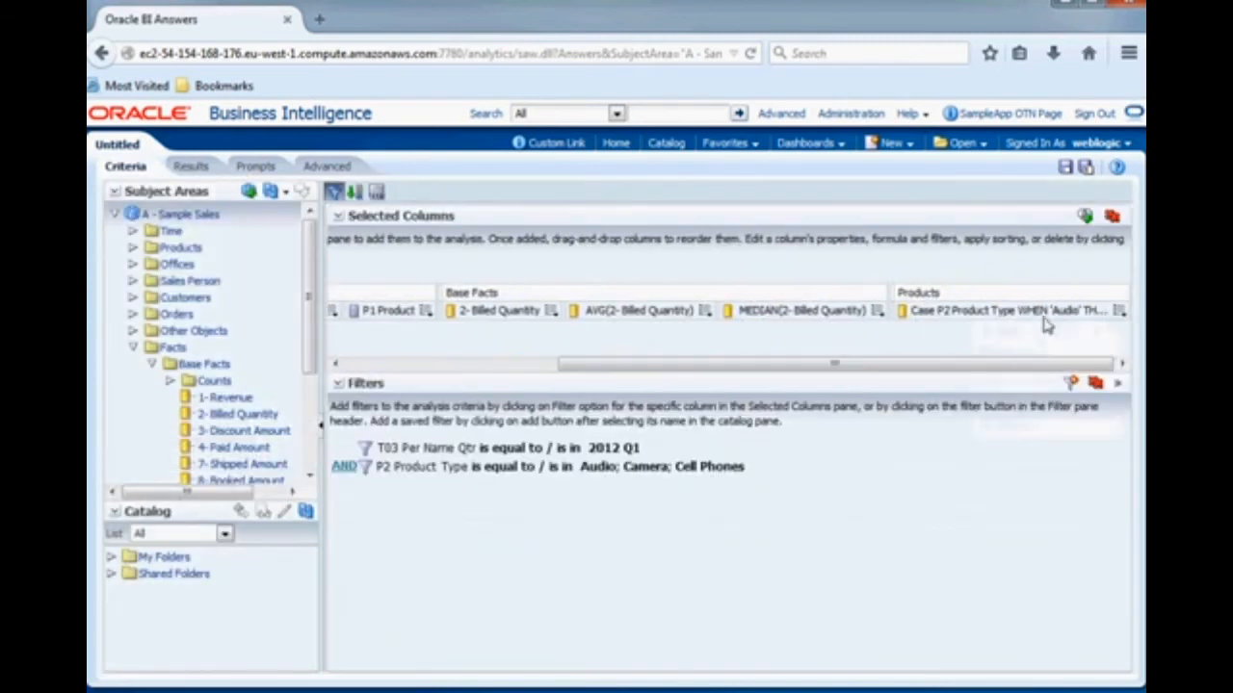
left_click(1119, 311)
left_click(1060, 383)
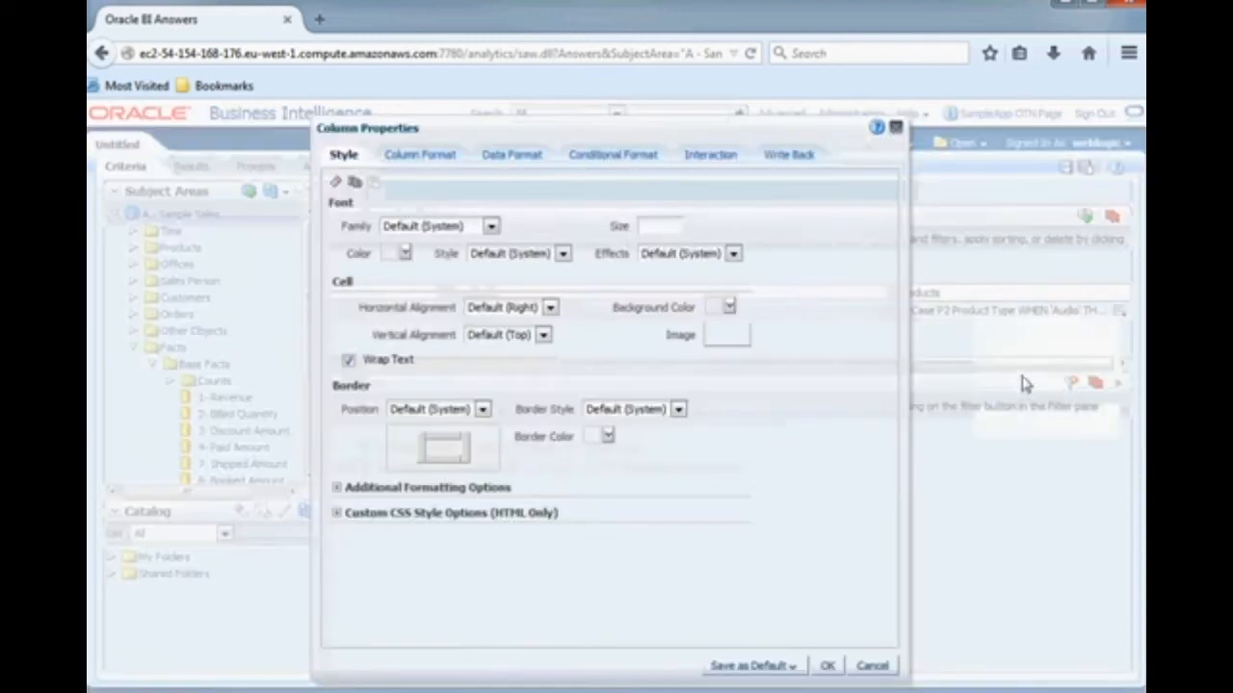
left_click(416, 156)
left_click(519, 156)
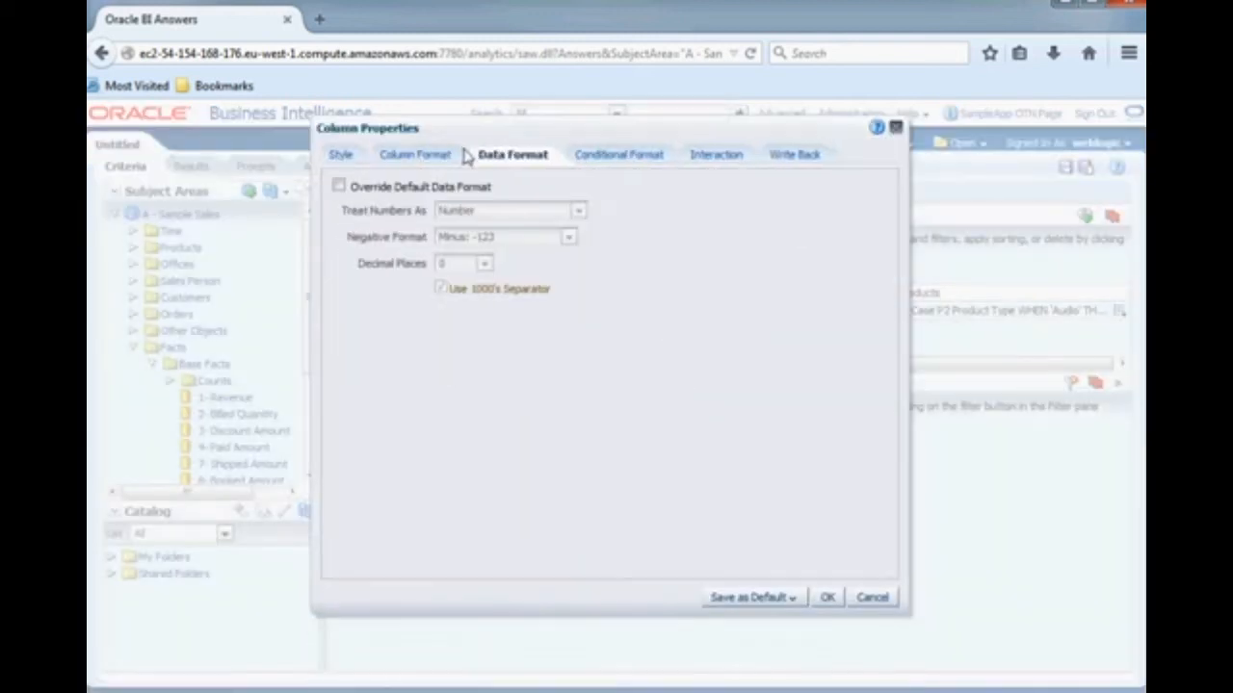
left_click(417, 157)
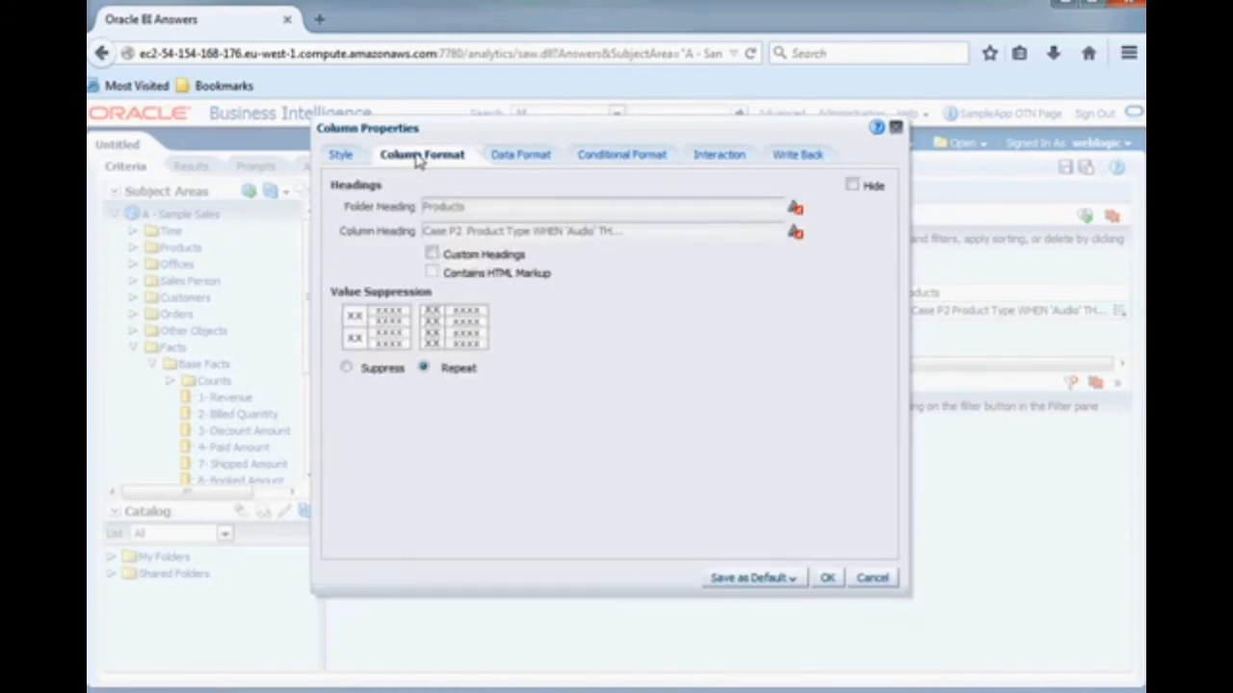
left_click(343, 156)
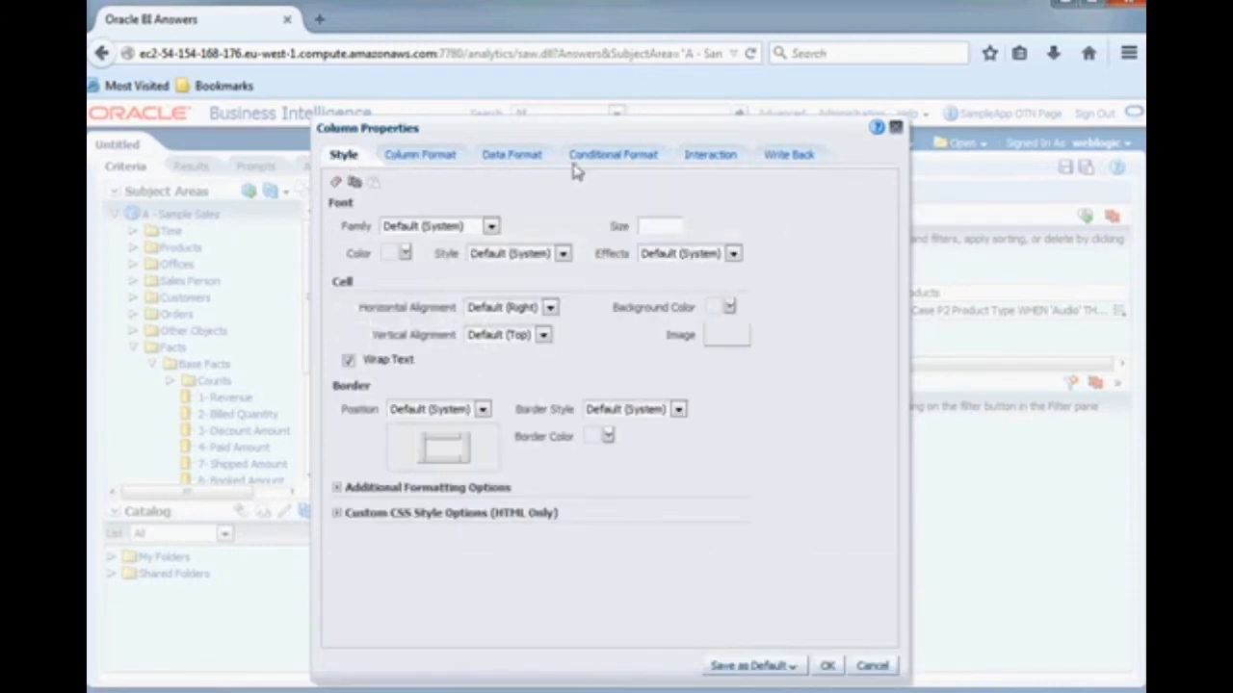
left_click(895, 127)
- Give the CASE column the custom heading Mean/Median in its column formula settings and display the analysis results
left_click(1119, 314)
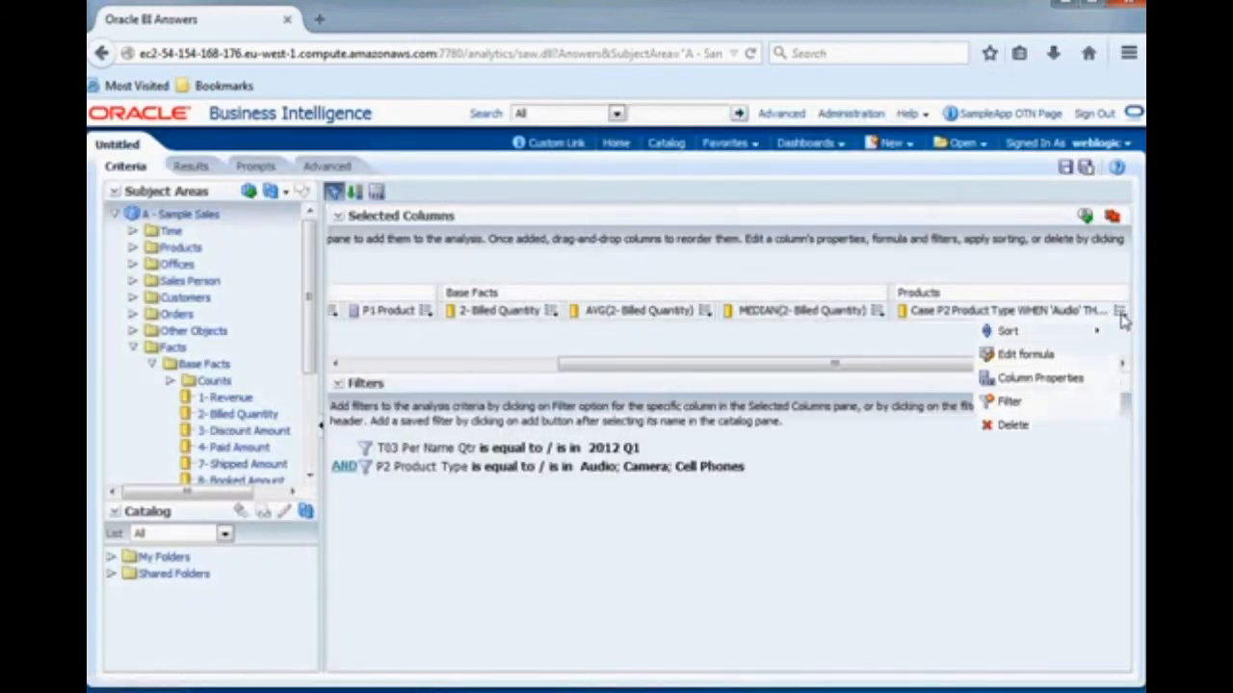
left_click(1119, 314)
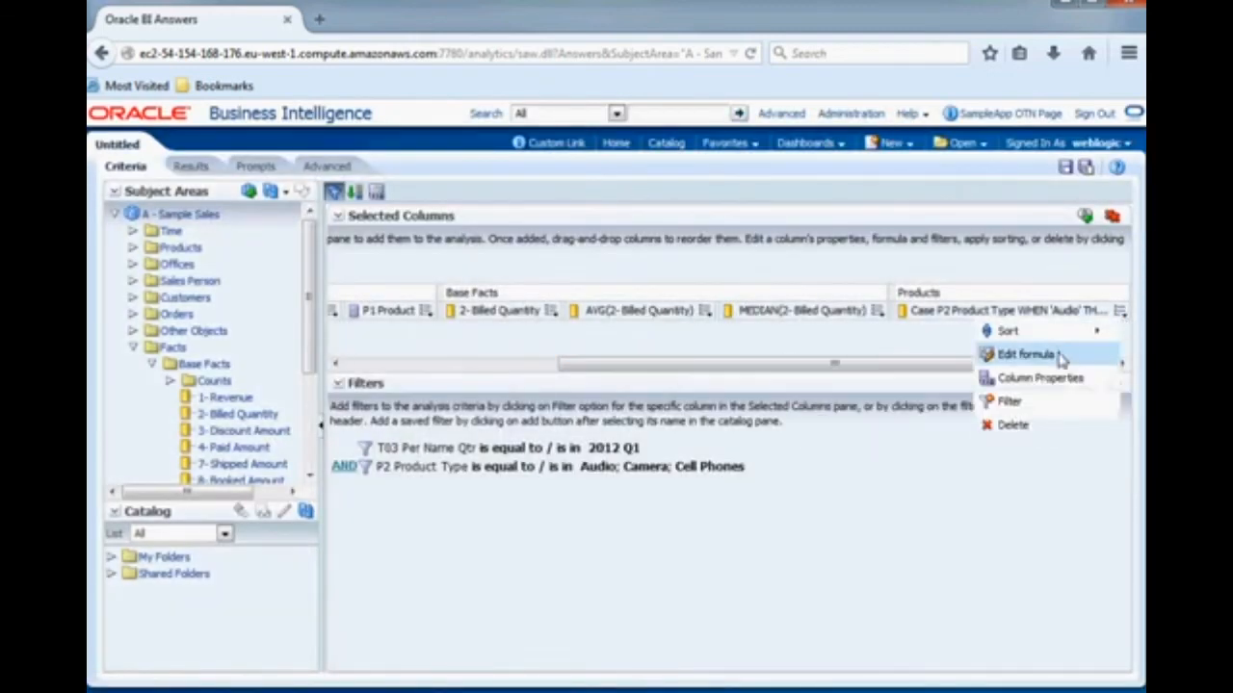
left_click(1024, 354)
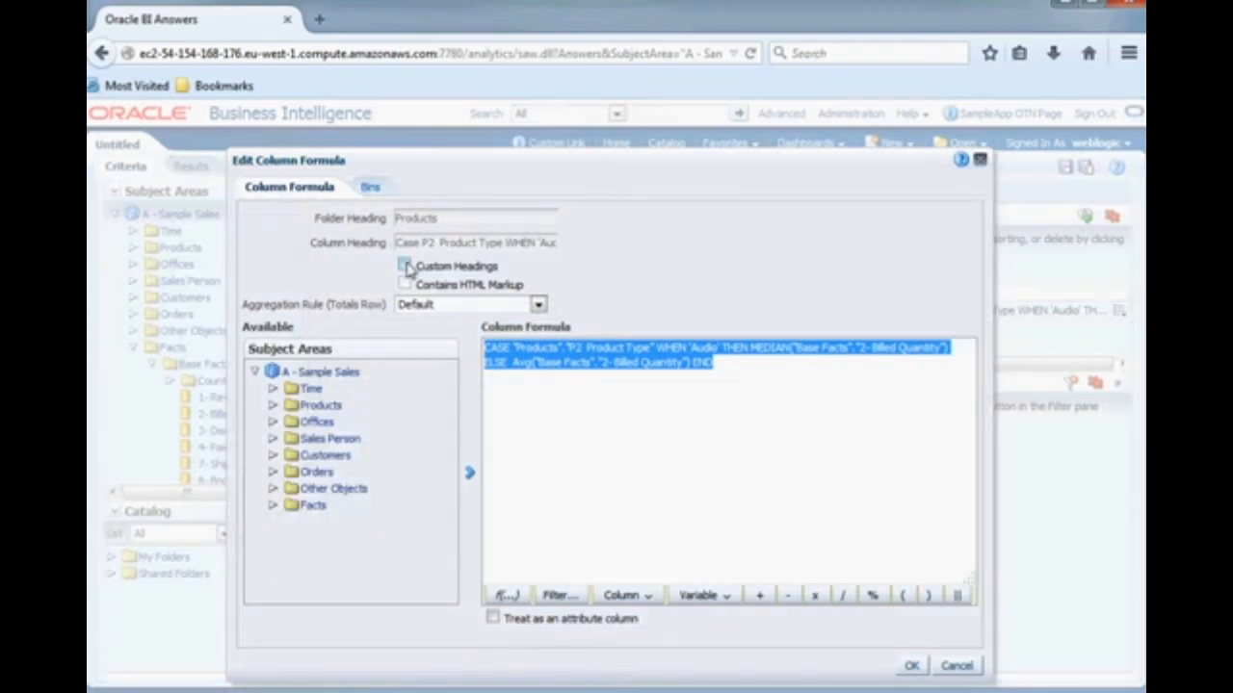
left_click(406, 267)
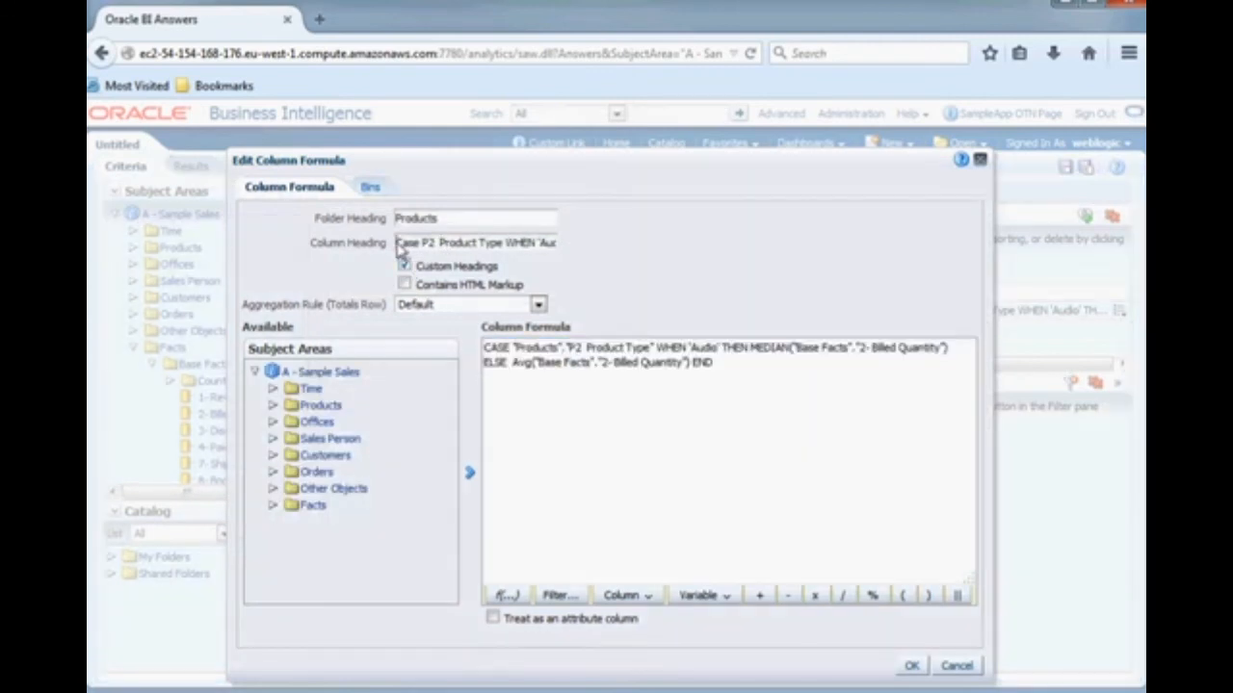
left_click_drag(401, 247, 569, 249)
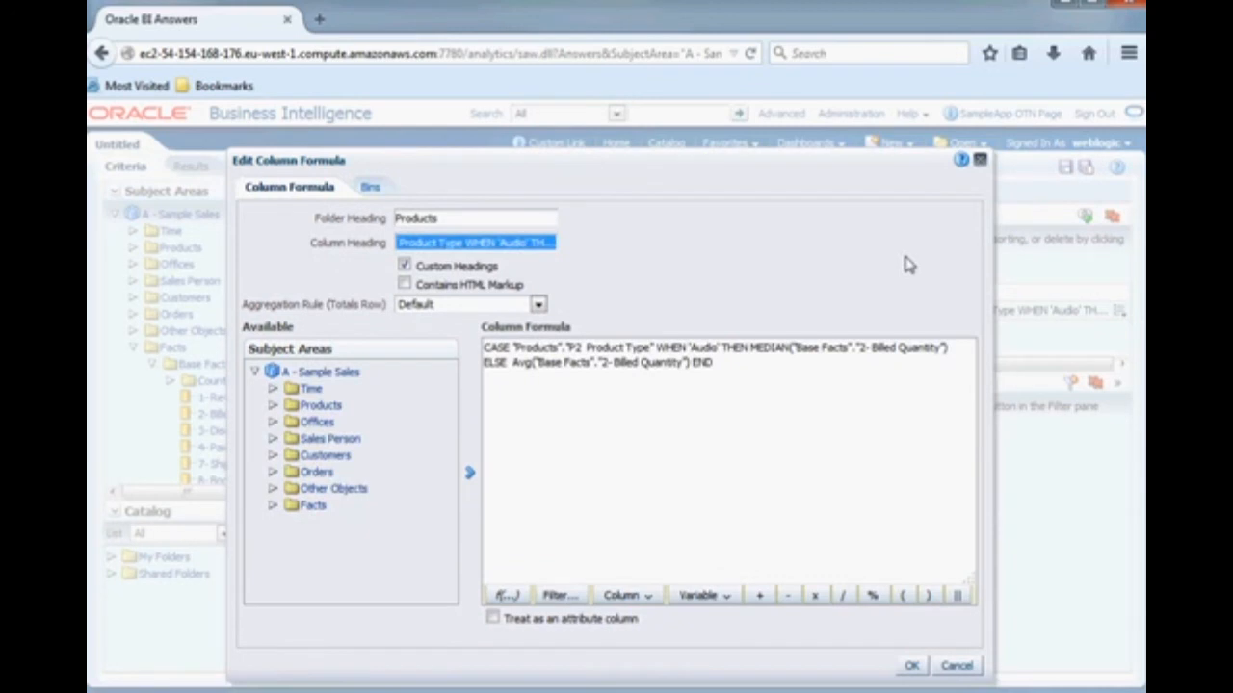
type("Mean/Median")
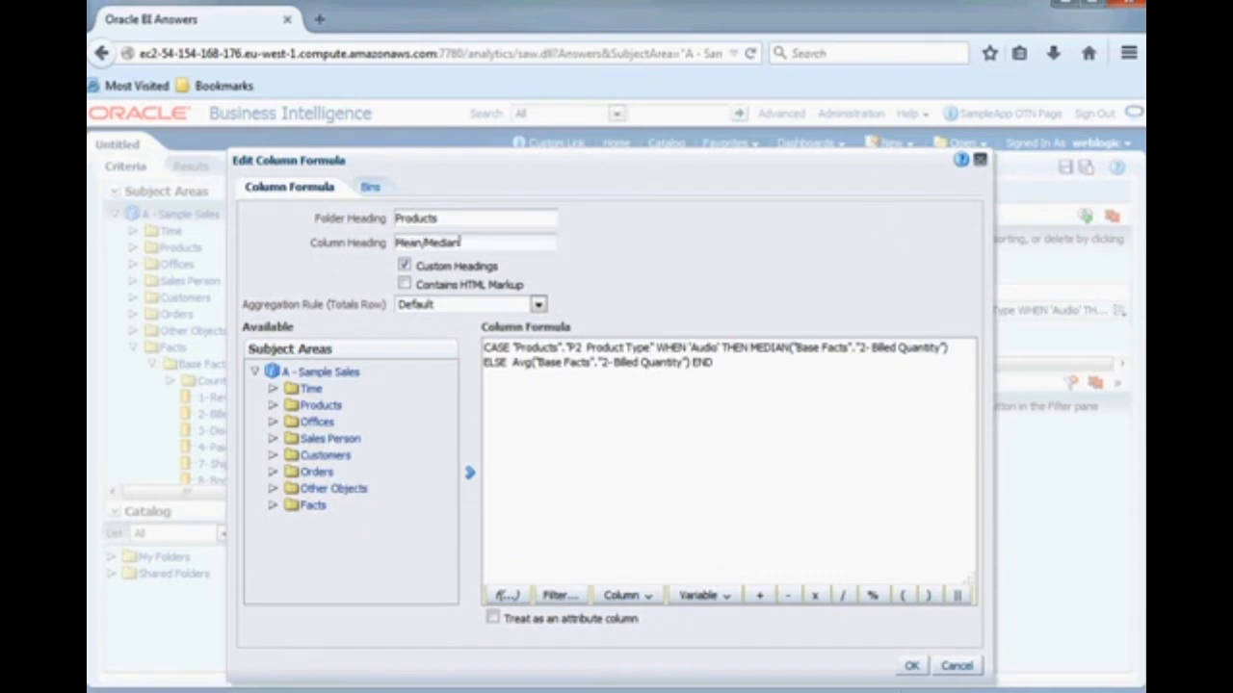
left_click(911, 665)
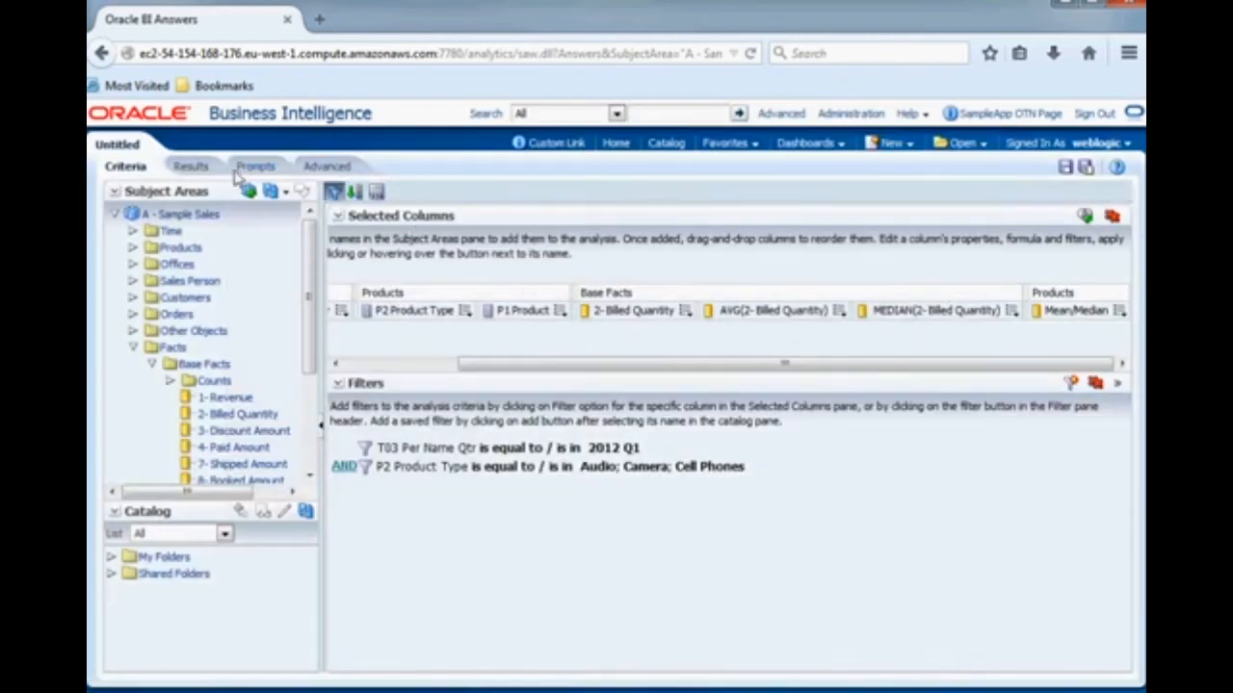
left_click(191, 167)
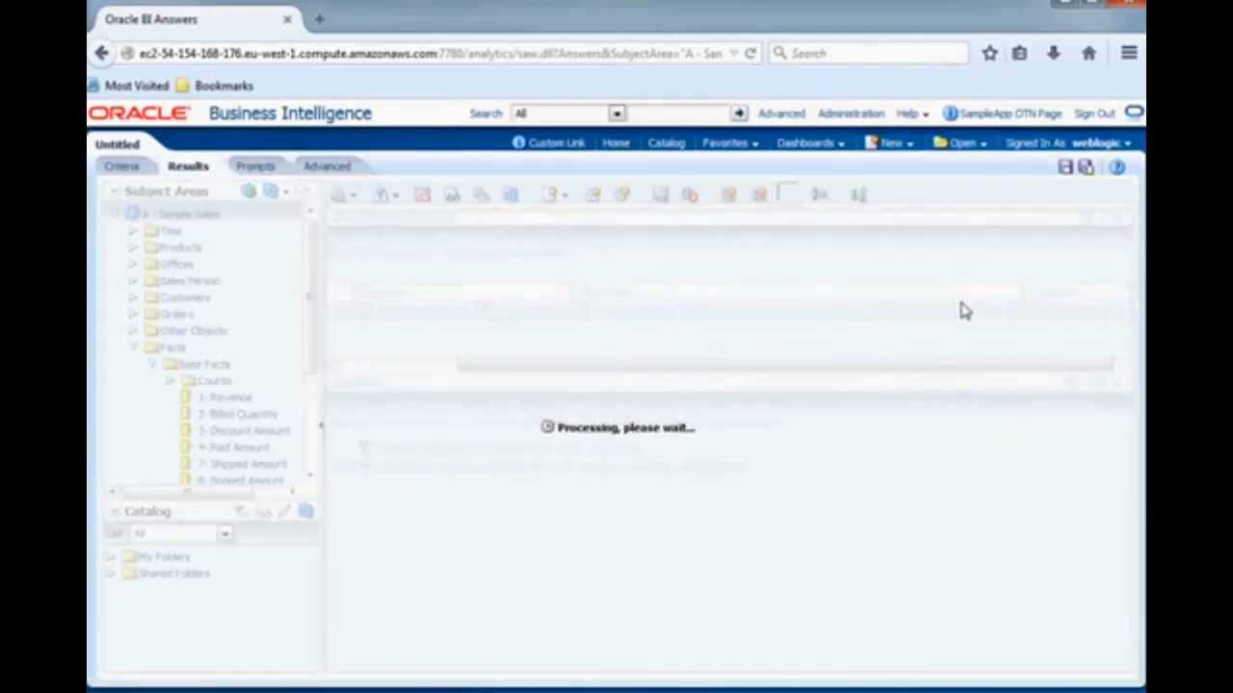